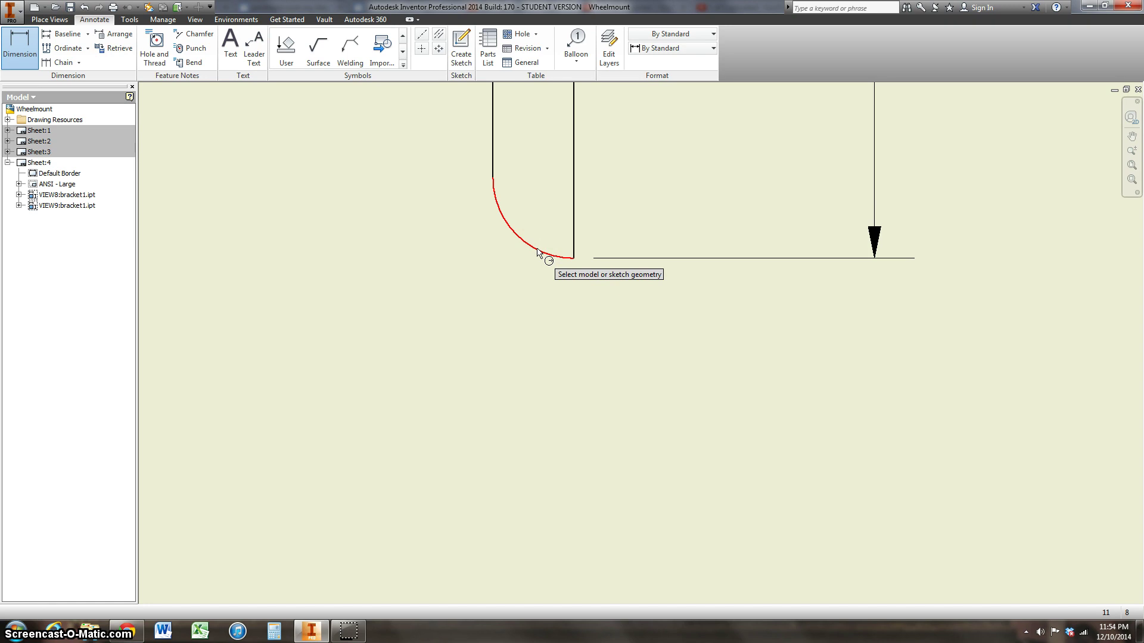
# Add a radius dimension to the rounded lower end of the bracket's vertical leg, placed below and left of the arc.
pyautogui.click(536, 250)
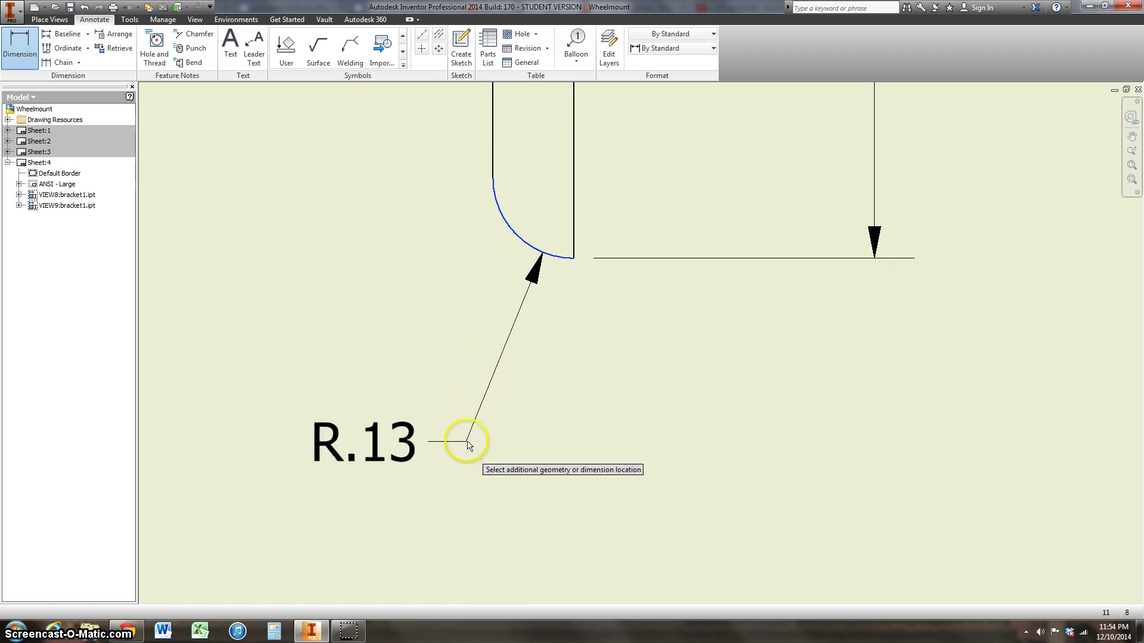
pyautogui.click(466, 440)
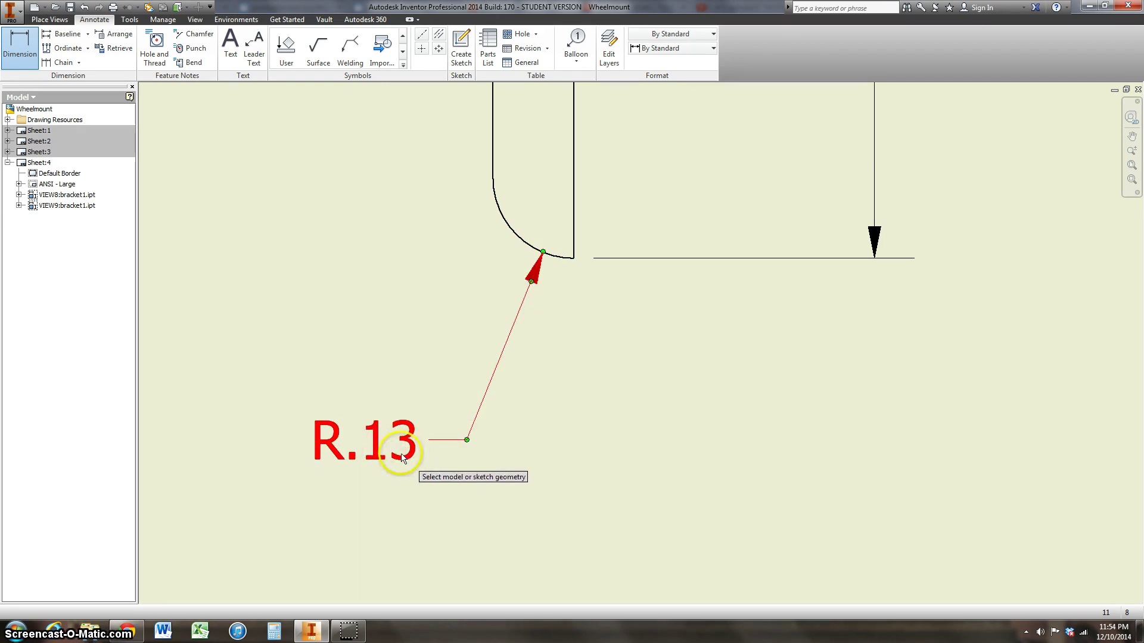
pyautogui.scroll(-5, 577, 413)
pyautogui.scroll(2, 524, 406)
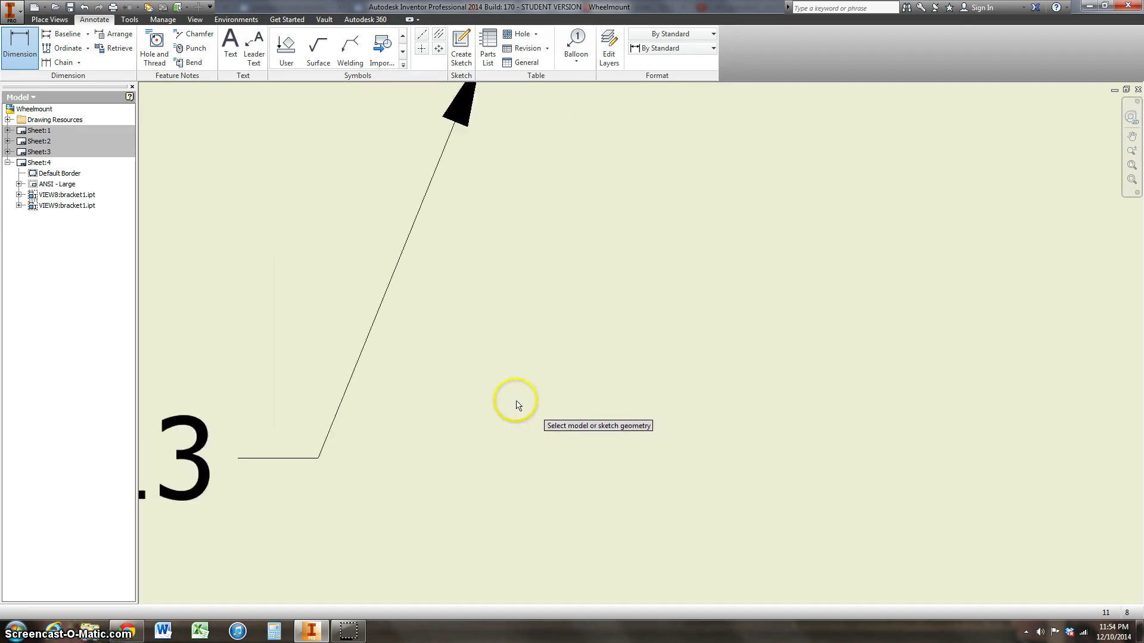
pyautogui.scroll(5, 518, 405)
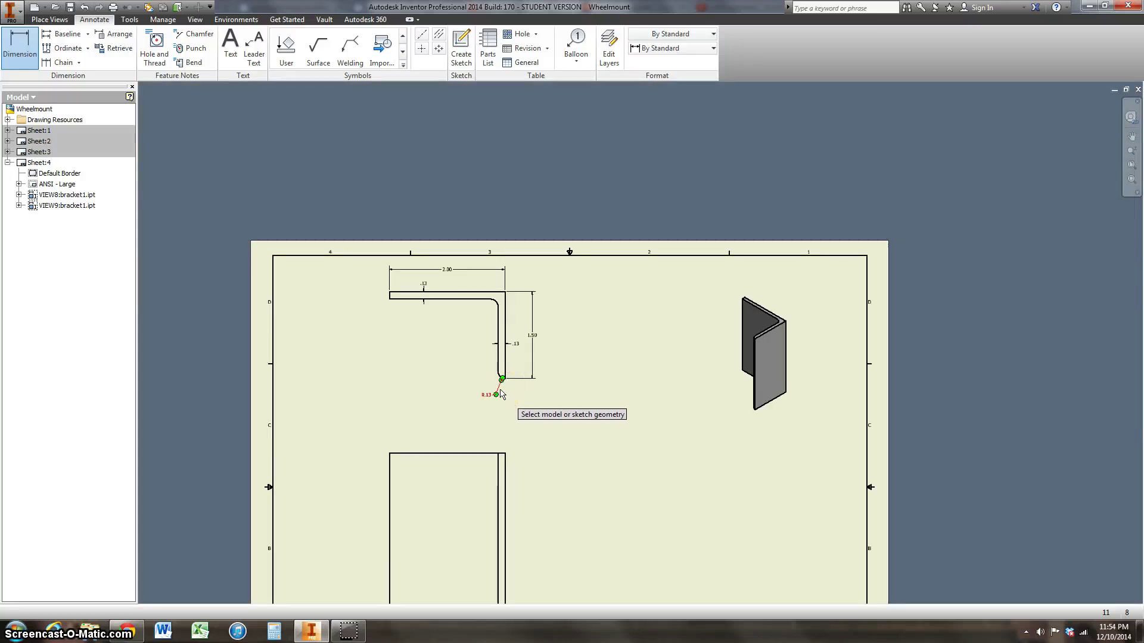
pyautogui.scroll(-5, 502, 394)
pyautogui.click(482, 410)
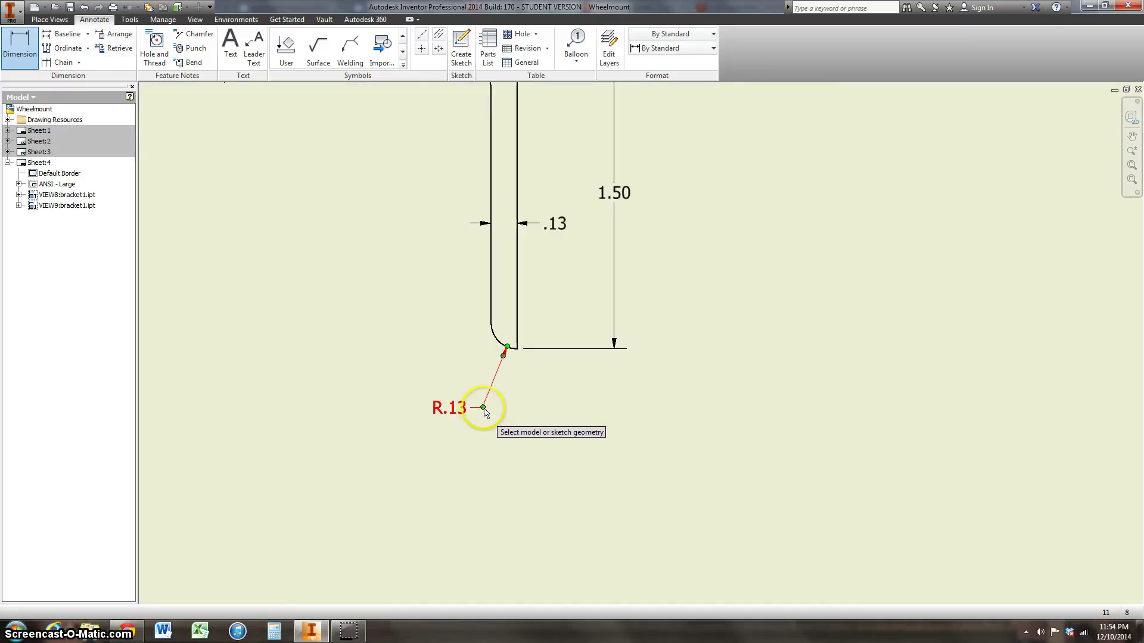
pyautogui.click(511, 411)
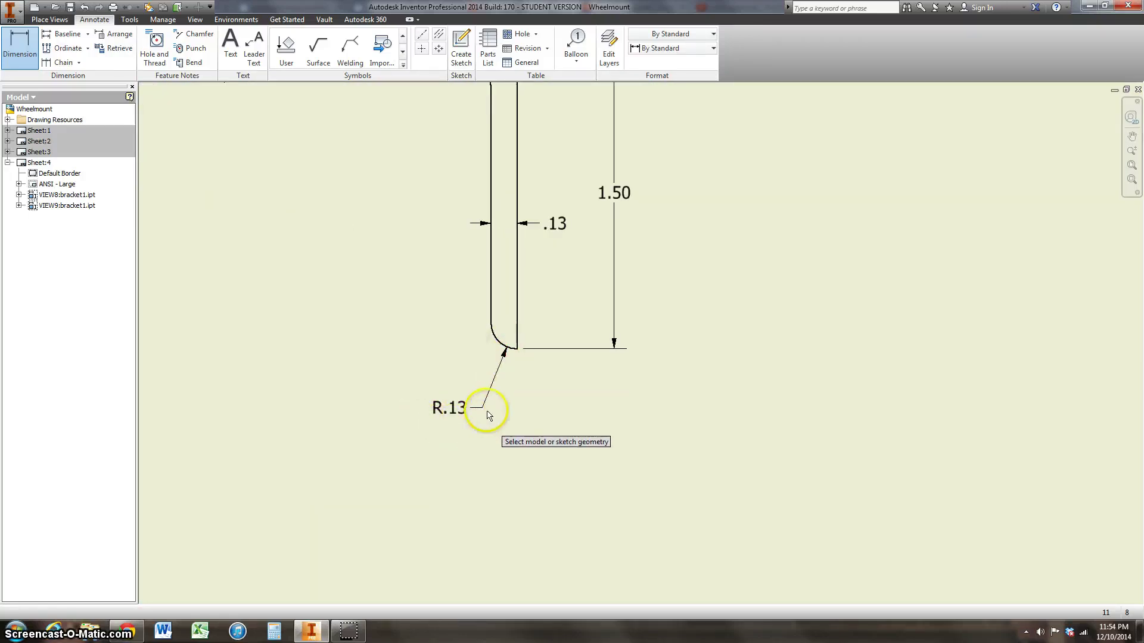
pyautogui.click(557, 230)
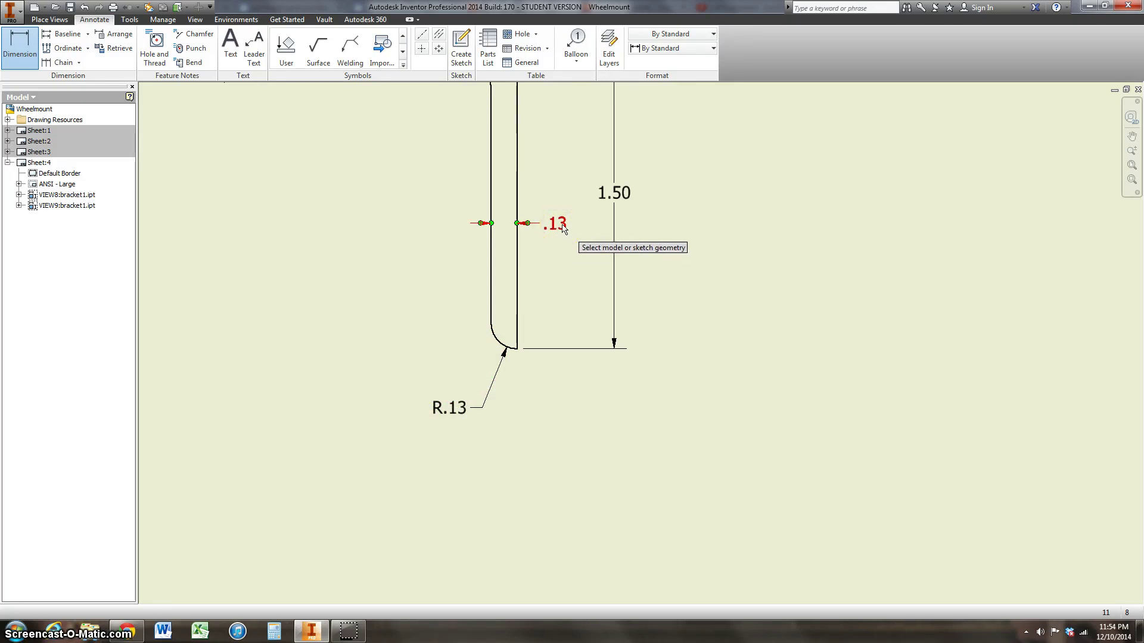
pyautogui.click(562, 231)
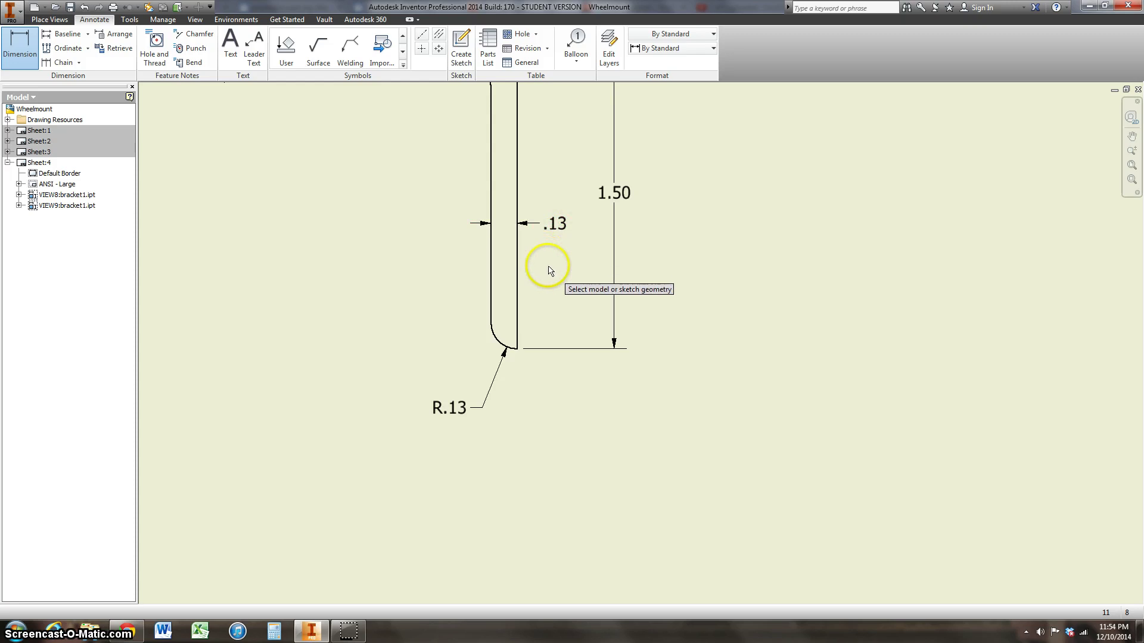
# Add a radius dimension to the inner bend of the L-shaped bracket view, placed inside the corner.
pyautogui.scroll(3, 546, 259)
pyautogui.scroll(-2, 548, 267)
pyautogui.scroll(-4, 543, 262)
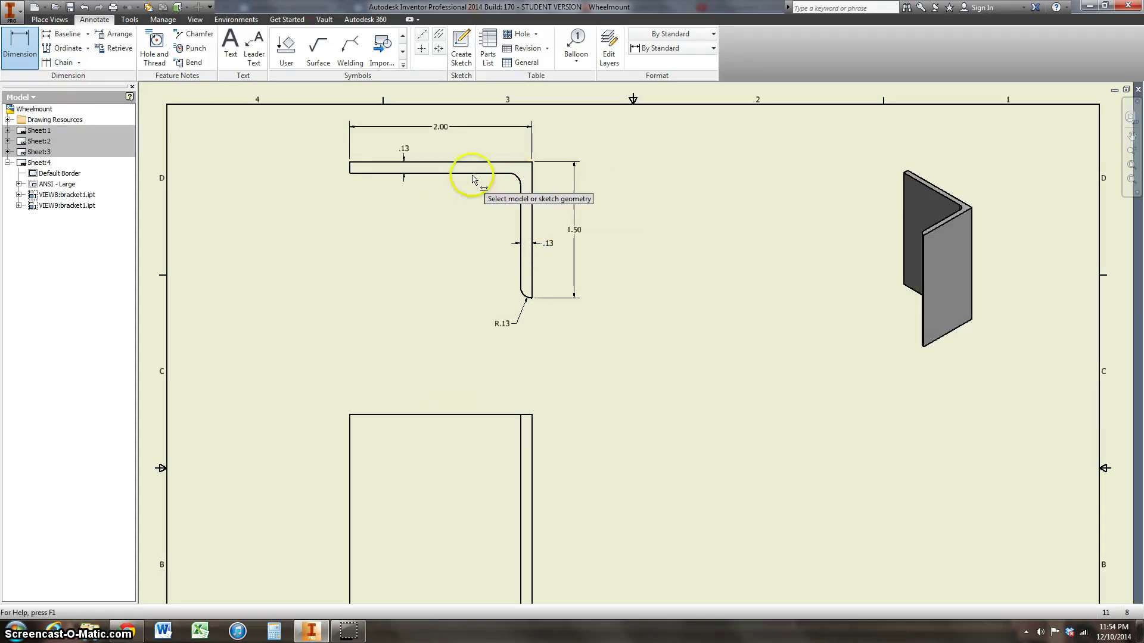
pyautogui.click(518, 180)
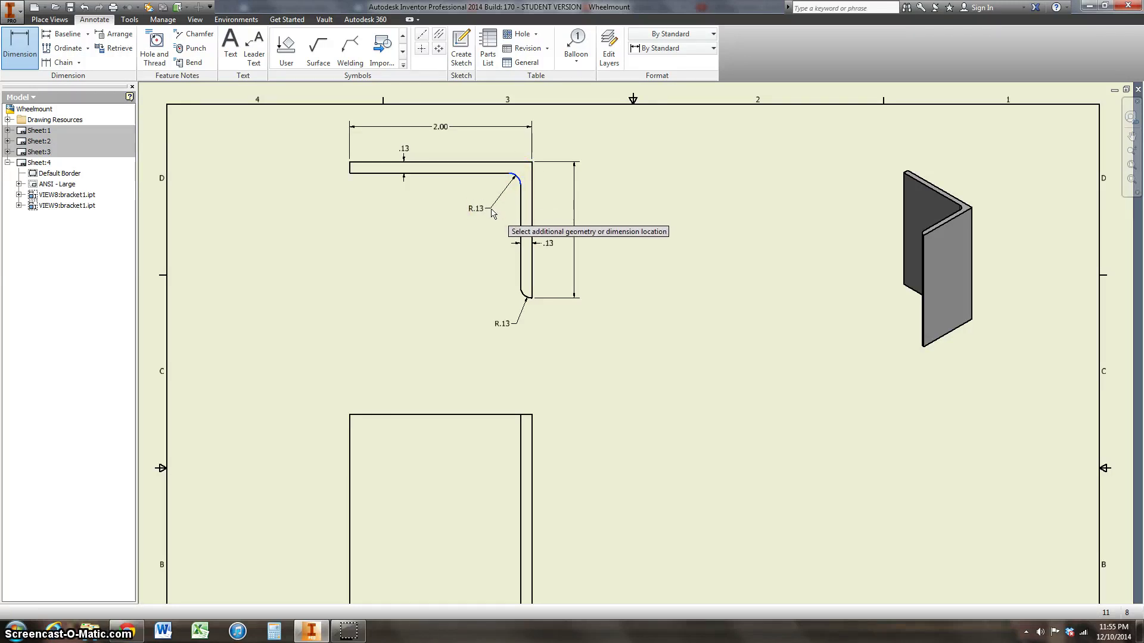
pyautogui.click(492, 214)
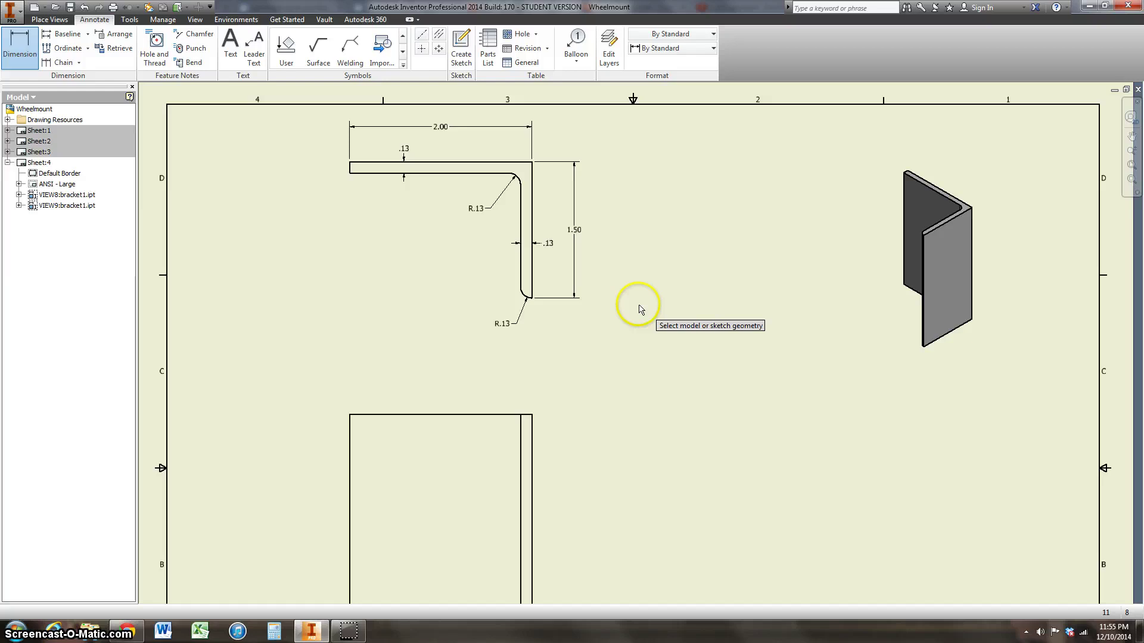
# Dimension the full height of the rectangular bracket view, placing the dimension to the right of its outer edge.
pyautogui.scroll(-6, 557, 417)
pyautogui.scroll(8, 465, 428)
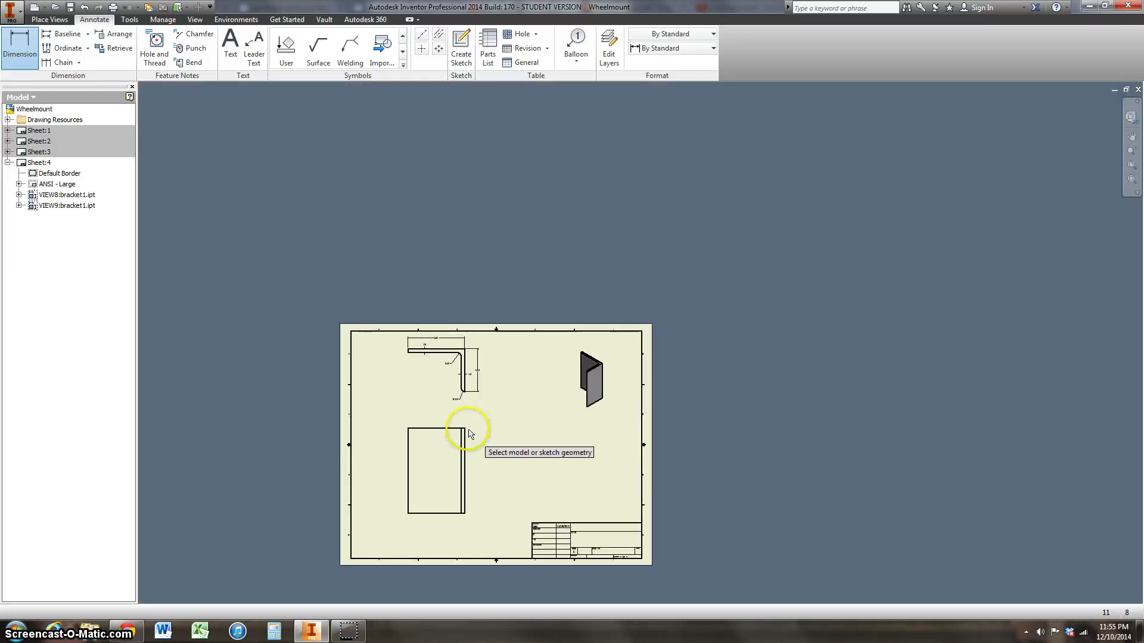
pyautogui.scroll(3, 465, 471)
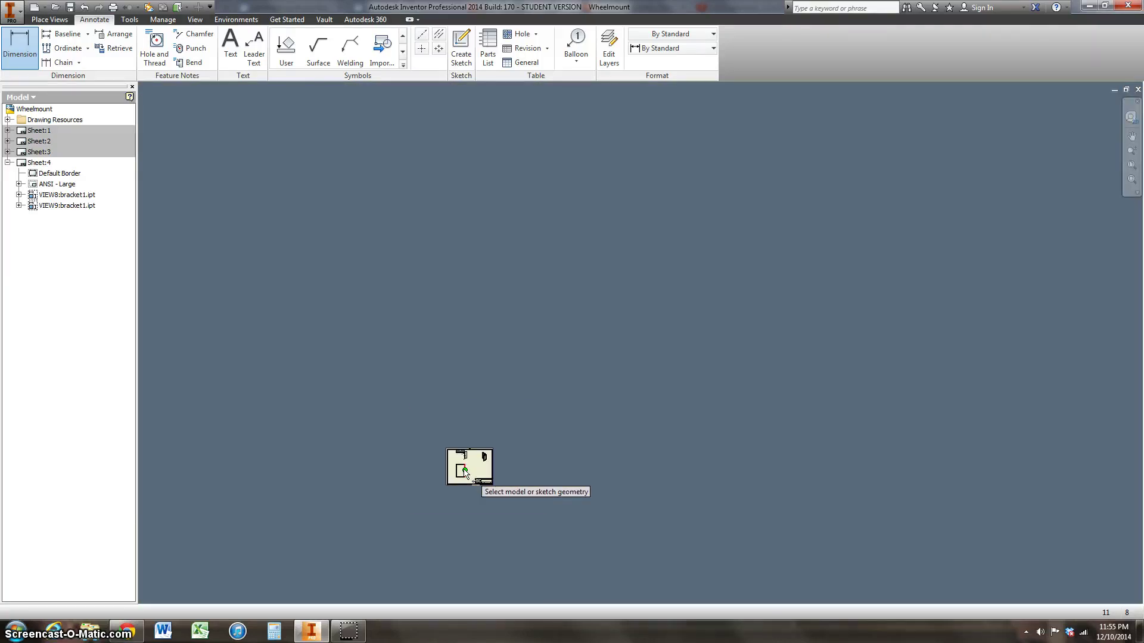
pyautogui.scroll(-6, 465, 472)
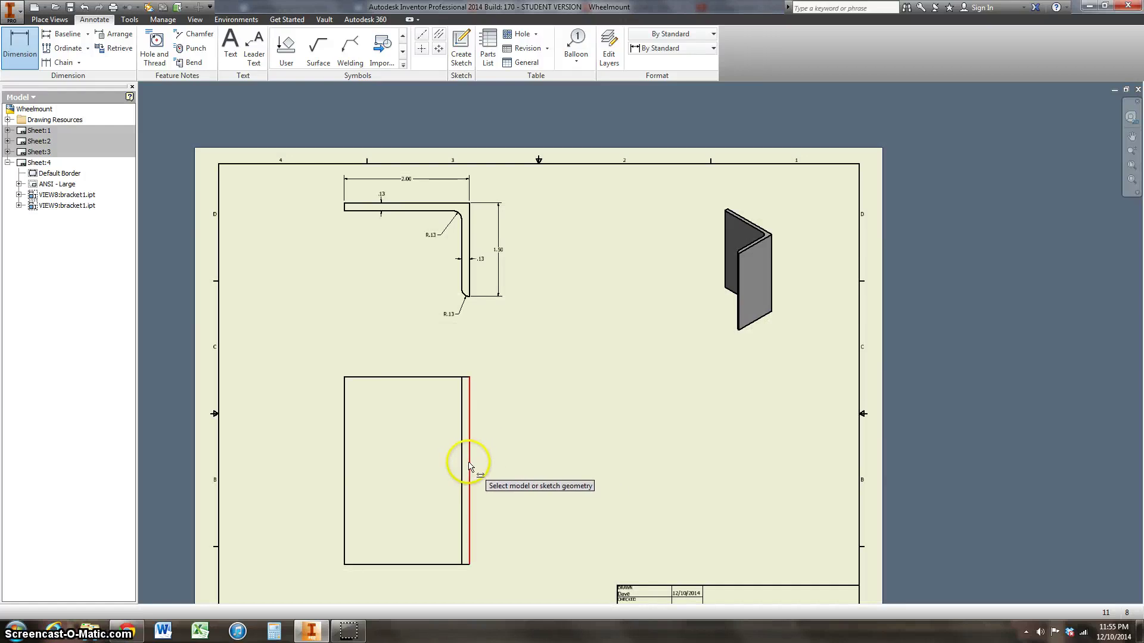
pyautogui.click(468, 468)
pyautogui.click(532, 464)
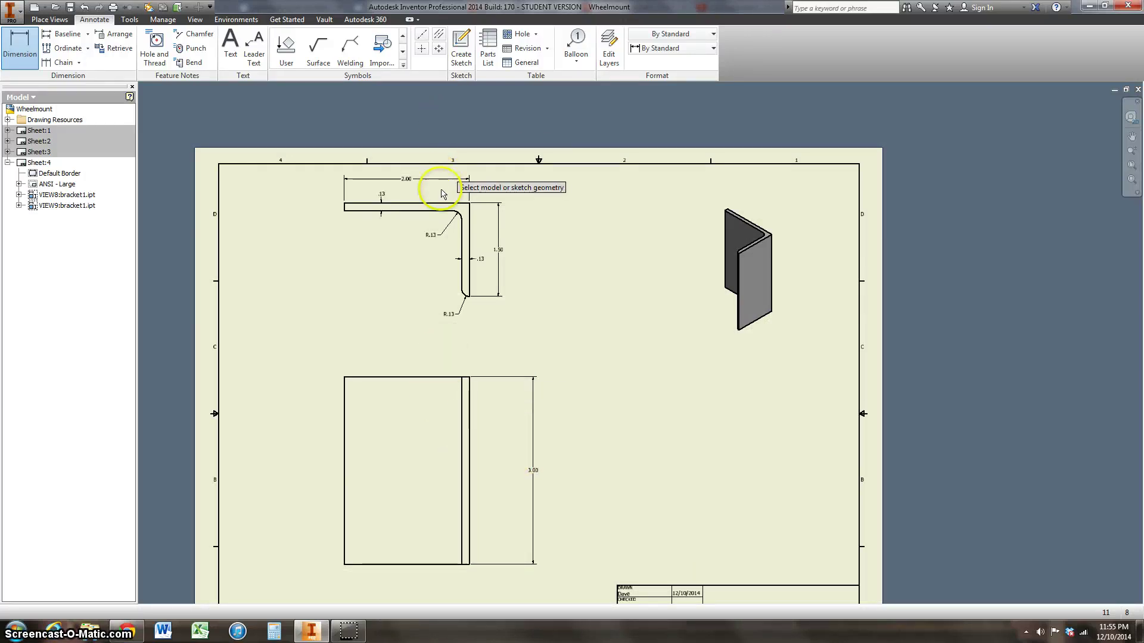
pyautogui.click(413, 377)
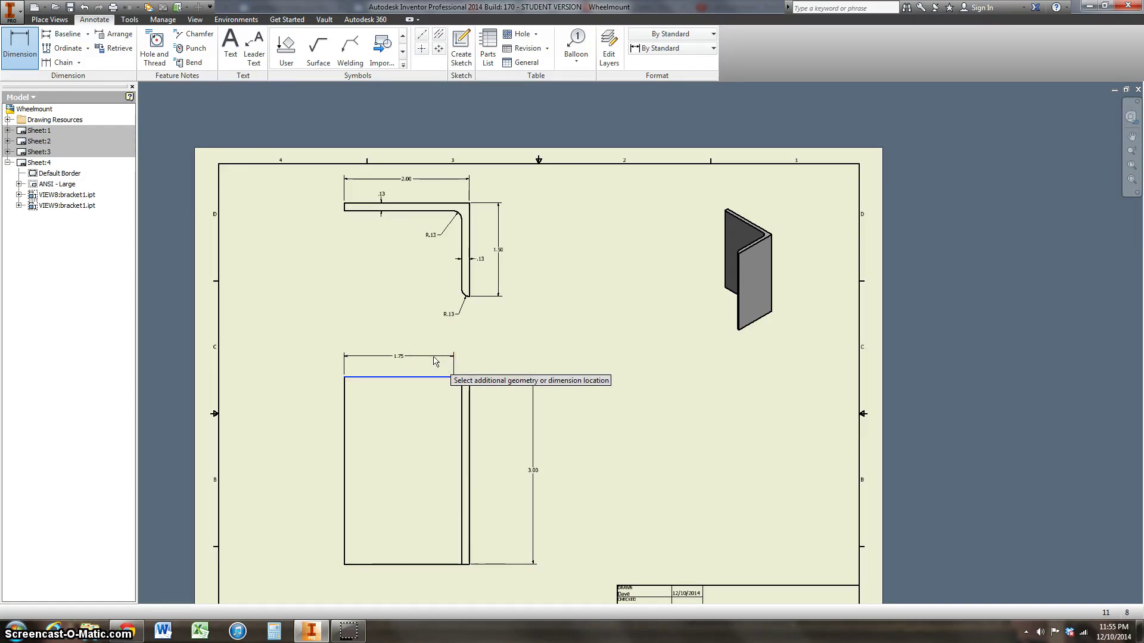
pyautogui.moveTo(434, 361); pyautogui.dragTo(392, 357, button='right')
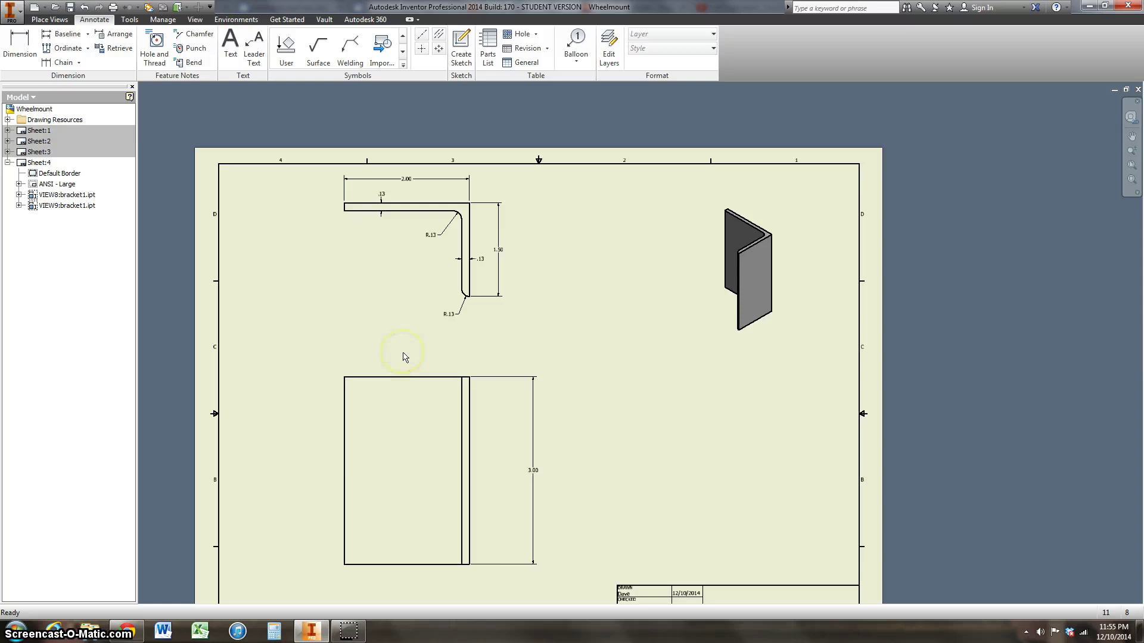
pyautogui.hotkey('alt', 'p')
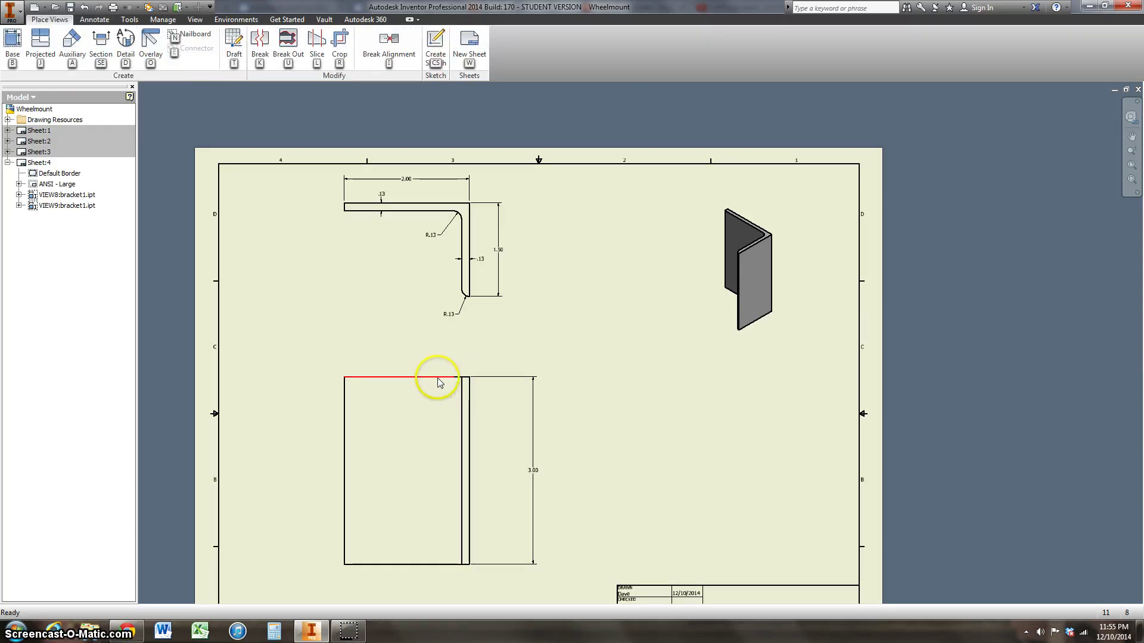
pyautogui.press('Escape')
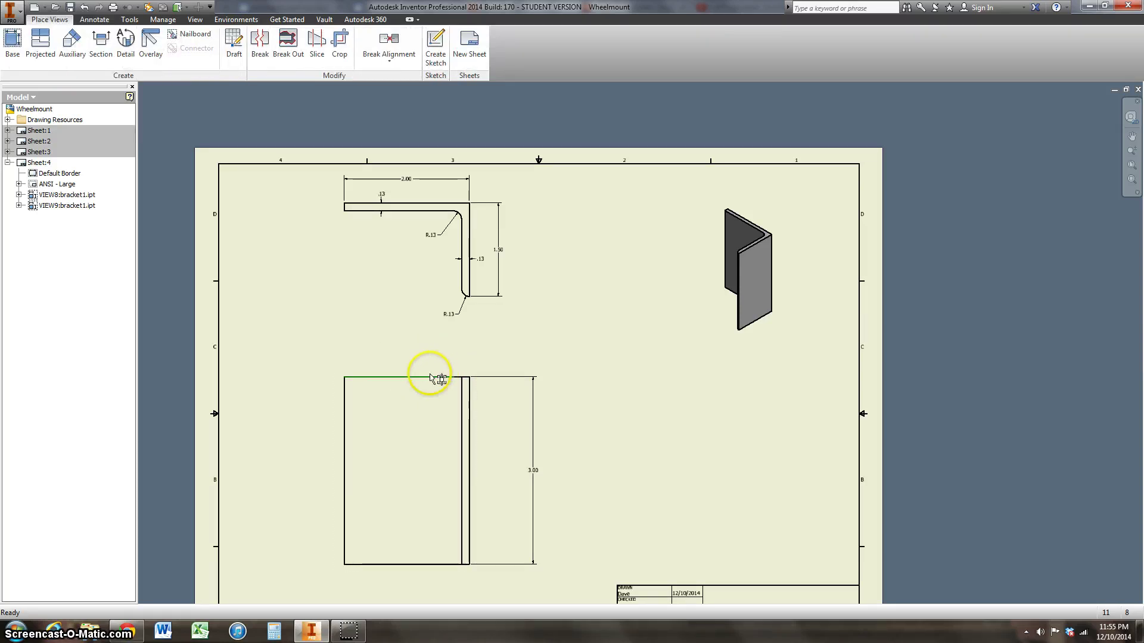
pyautogui.click(428, 377)
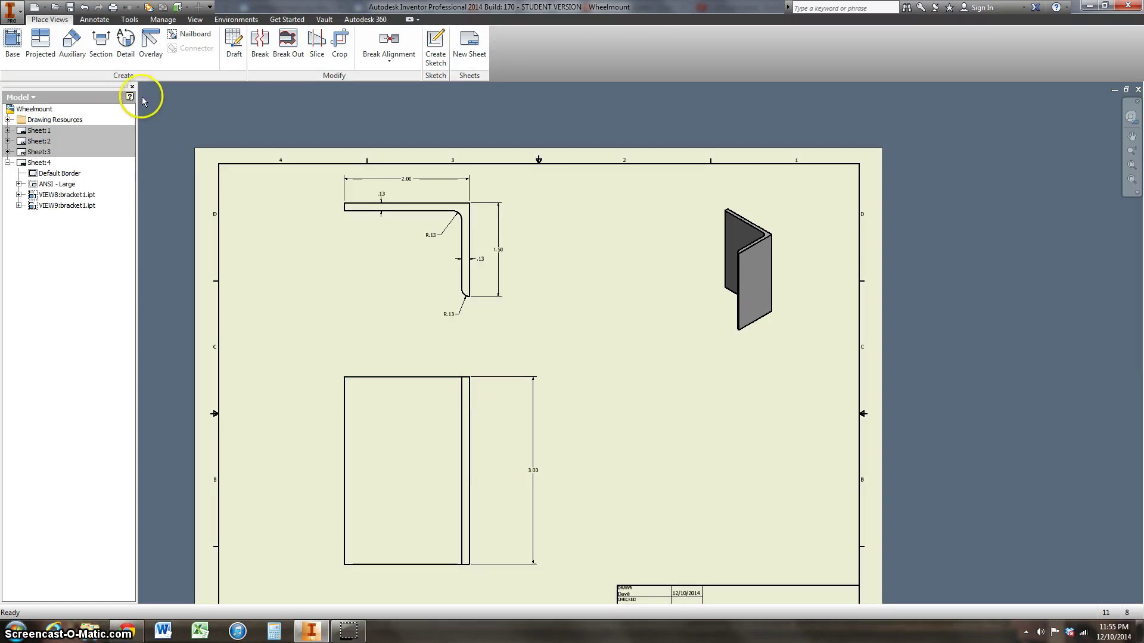
pyautogui.click(87, 19)
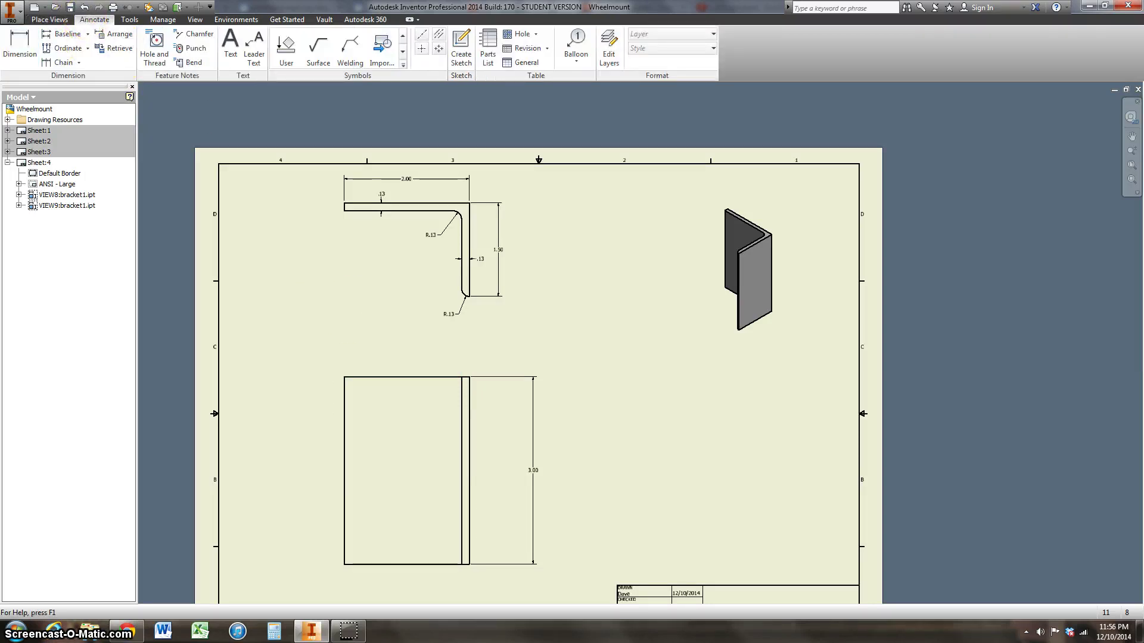
pyautogui.click(20, 45)
pyautogui.click(409, 378)
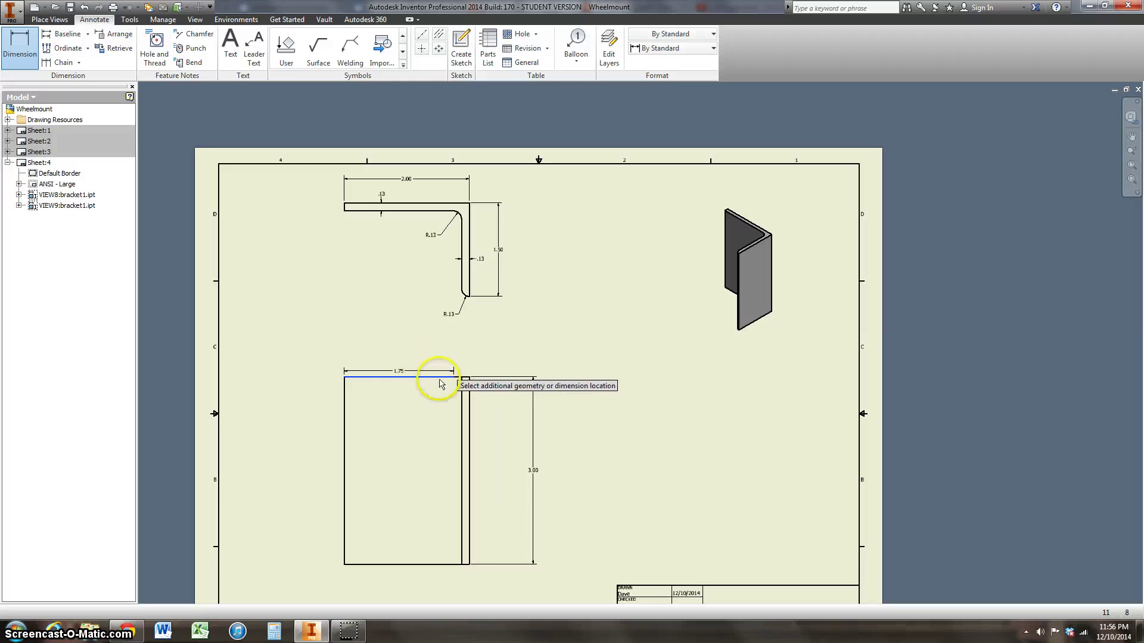
pyautogui.rightClick(421, 350)
pyautogui.click(373, 349)
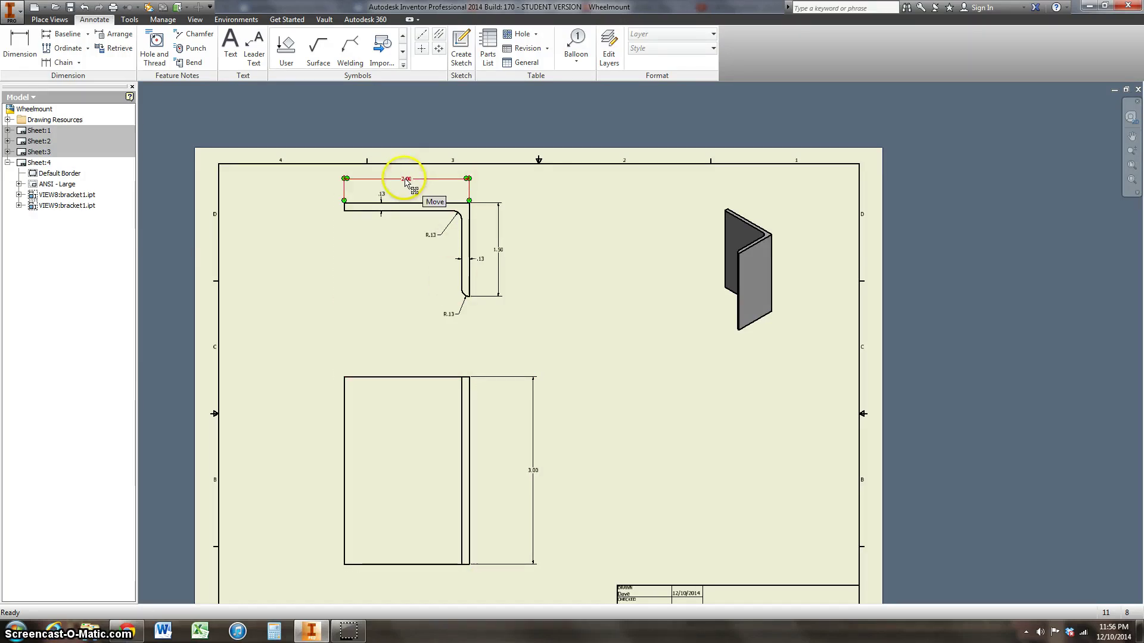
pyautogui.moveTo(404, 180); pyautogui.dragTo(433, 184)
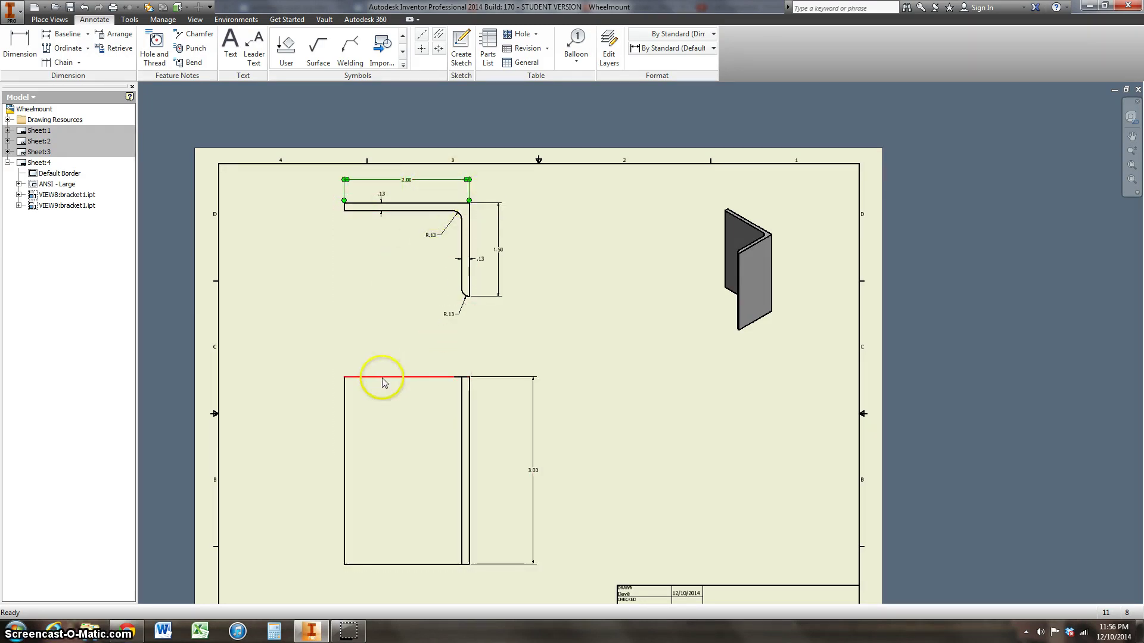
pyautogui.click(366, 270)
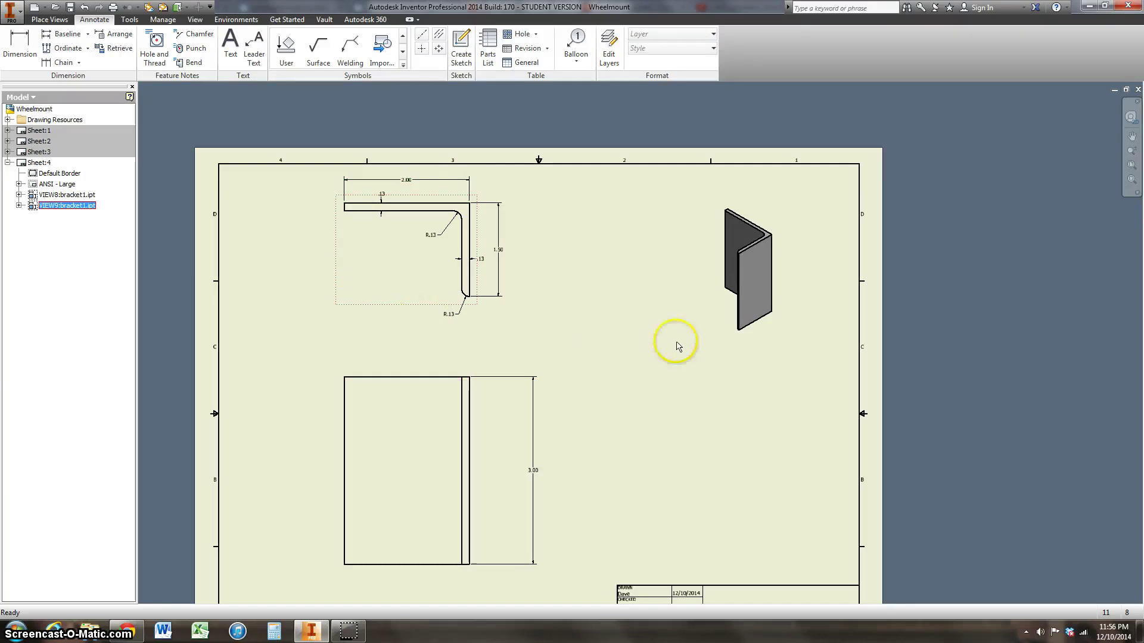
# Add the text "Bracket 1" to the title field of the drawing's title block.
pyautogui.scroll(5, 672, 342)
pyautogui.scroll(-6, 672, 343)
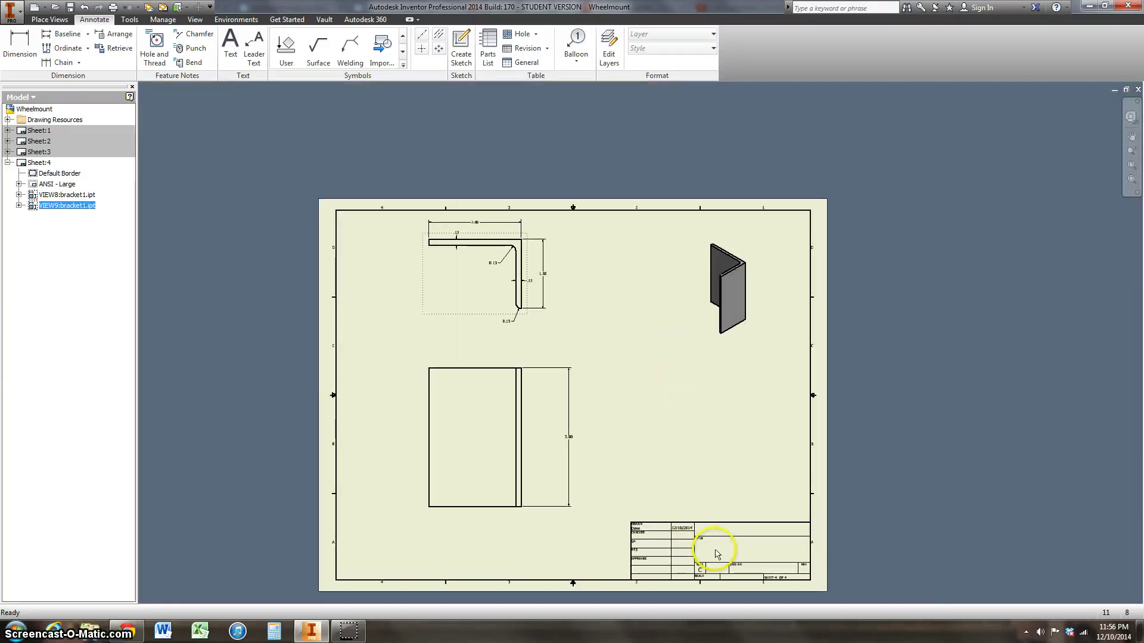
pyautogui.click(704, 528)
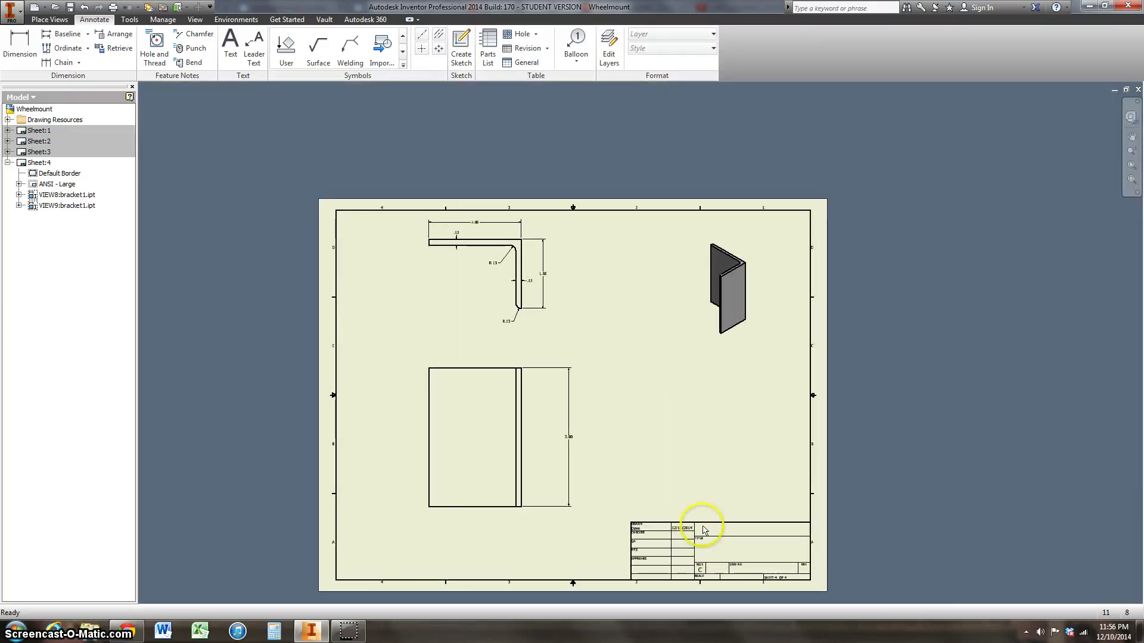
pyautogui.click(237, 66)
pyautogui.press('Escape')
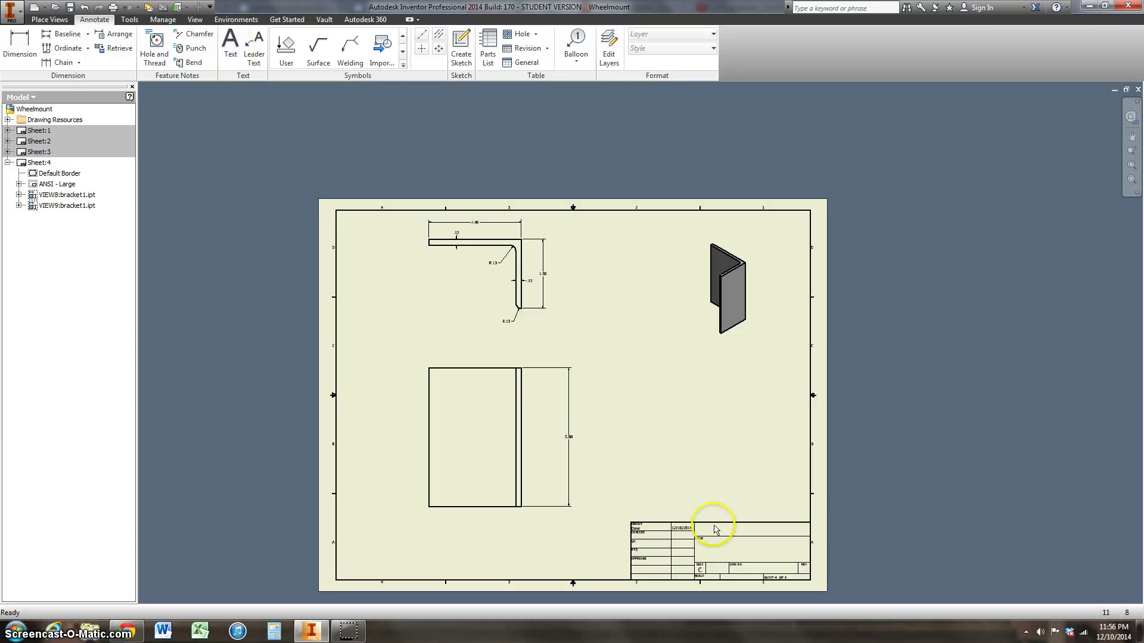
pyautogui.click(228, 48)
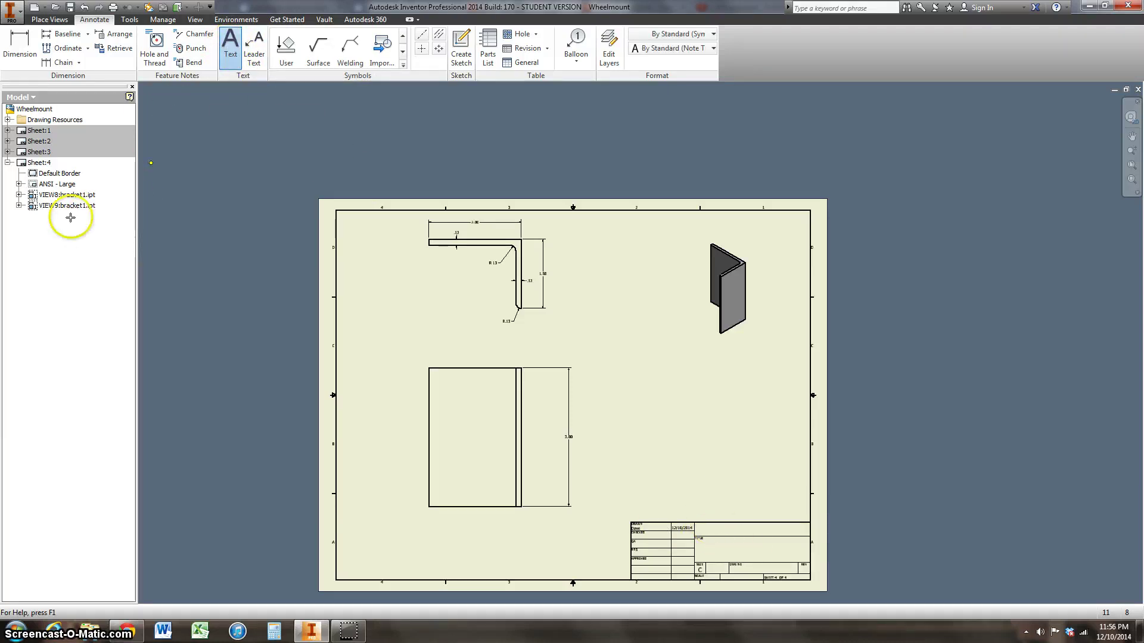
pyautogui.click(716, 547)
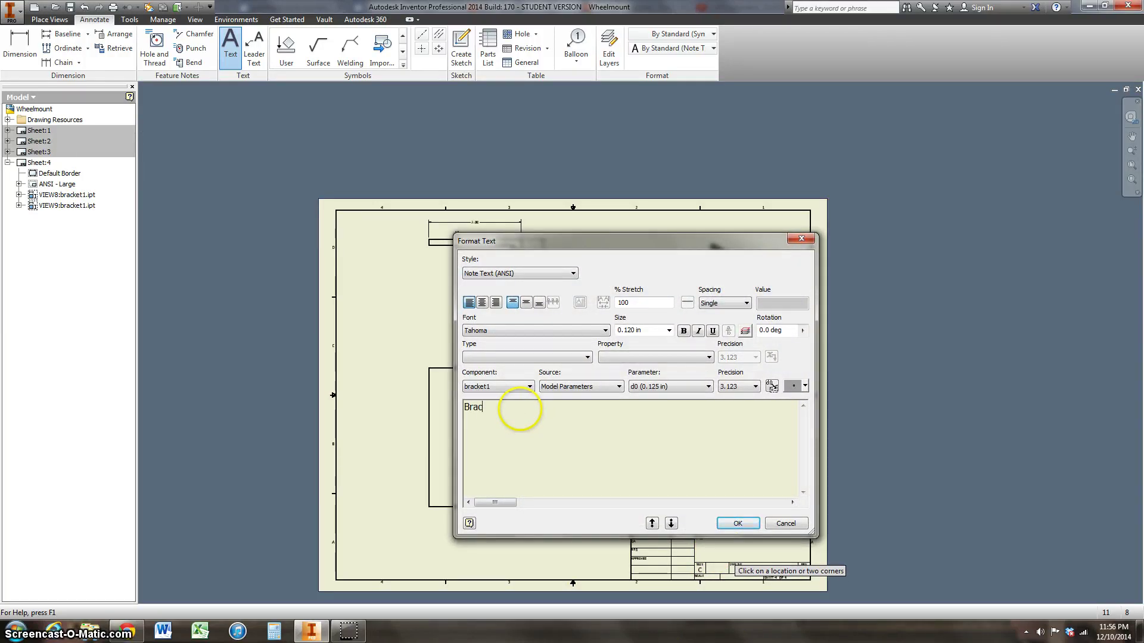
pyautogui.write('Bracket ')
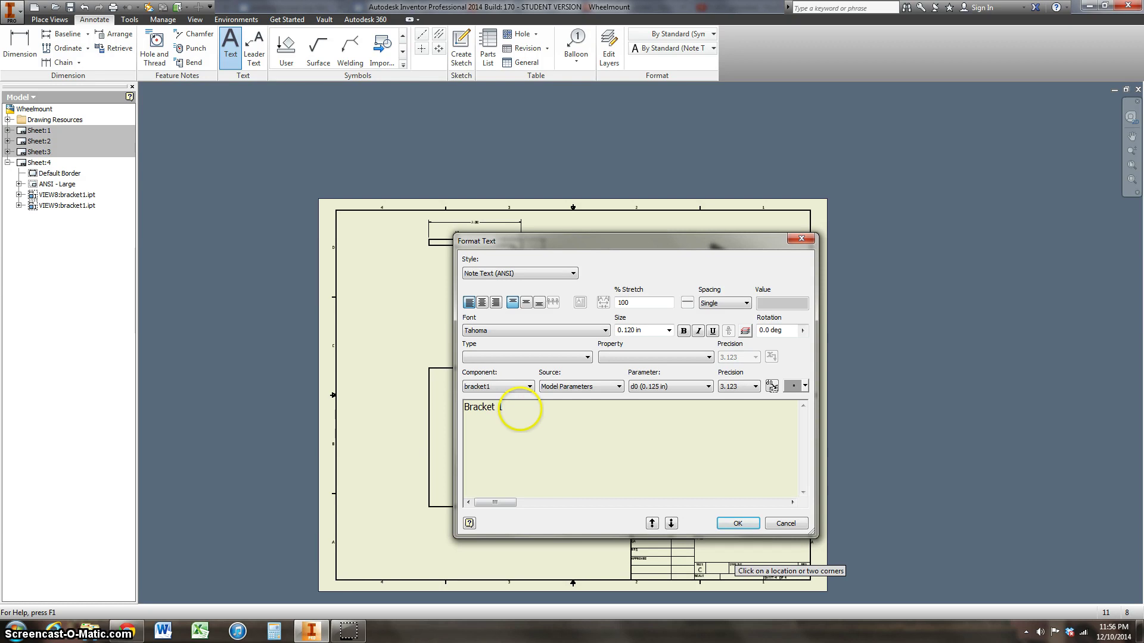
pyautogui.write('1')
pyautogui.click(737, 524)
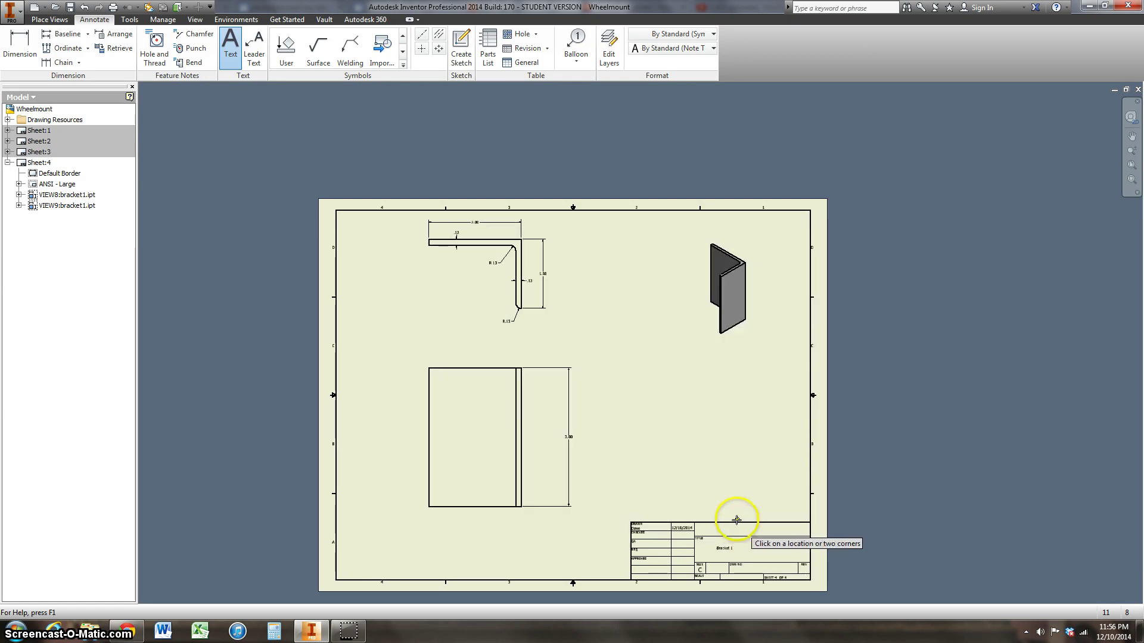
pyautogui.rightClick(649, 390)
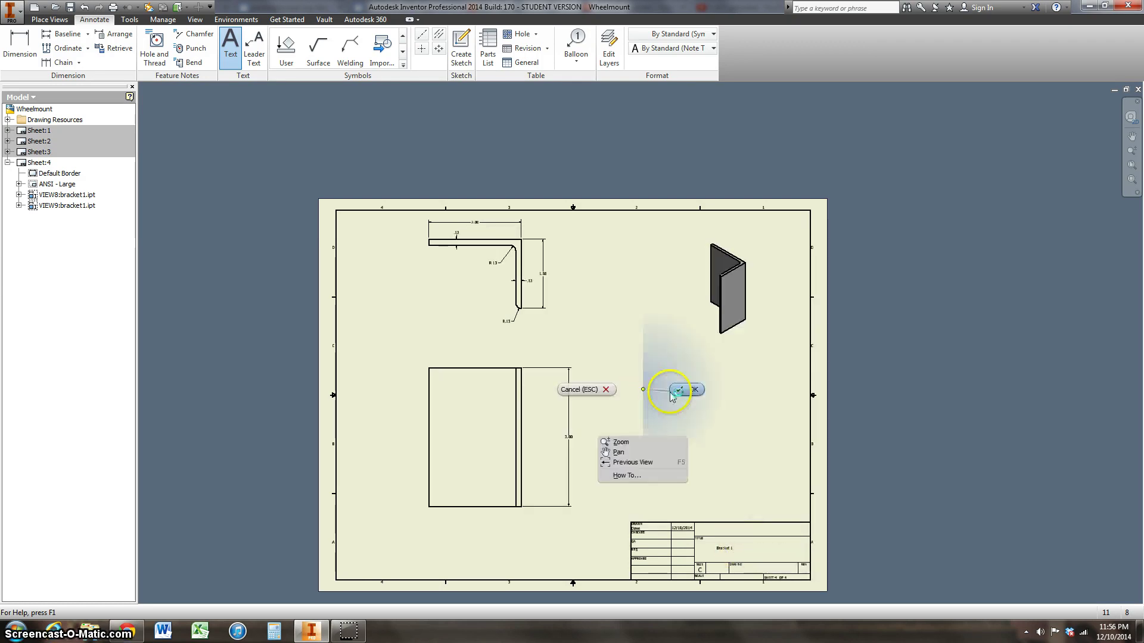
pyautogui.click(685, 390)
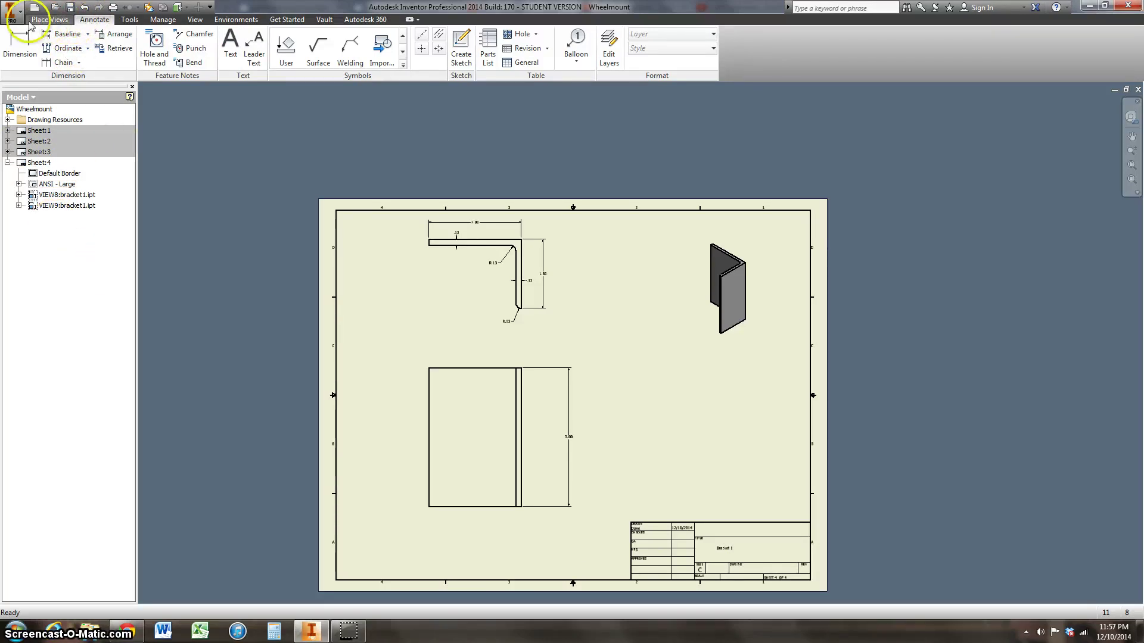
# Save the drawing under the name "Wheelmount Drawing" as an Inventor drawing file (*.dwg) in the 1415_Rover_CAD folder.
pyautogui.click(11, 12)
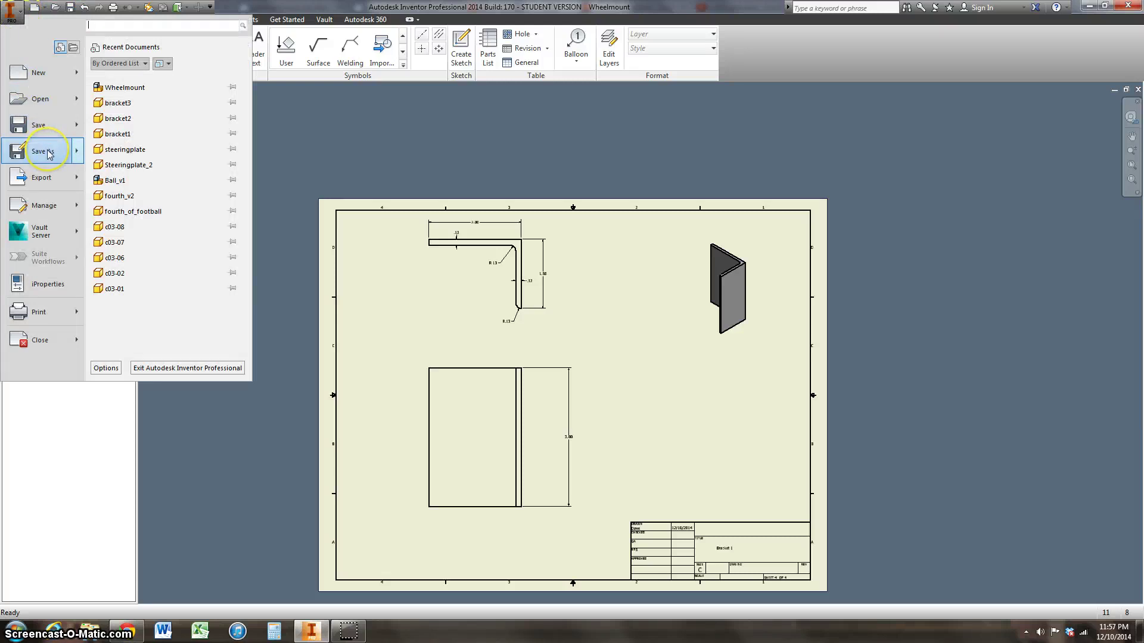
pyautogui.moveTo(49, 154)
pyautogui.click(146, 80)
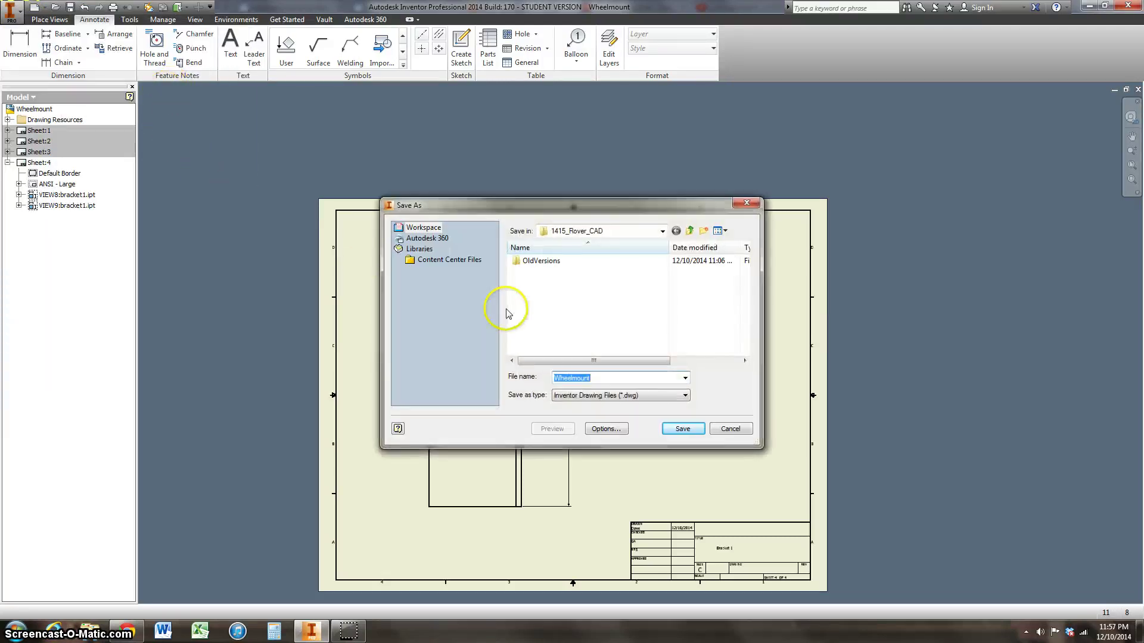
pyautogui.click(601, 379)
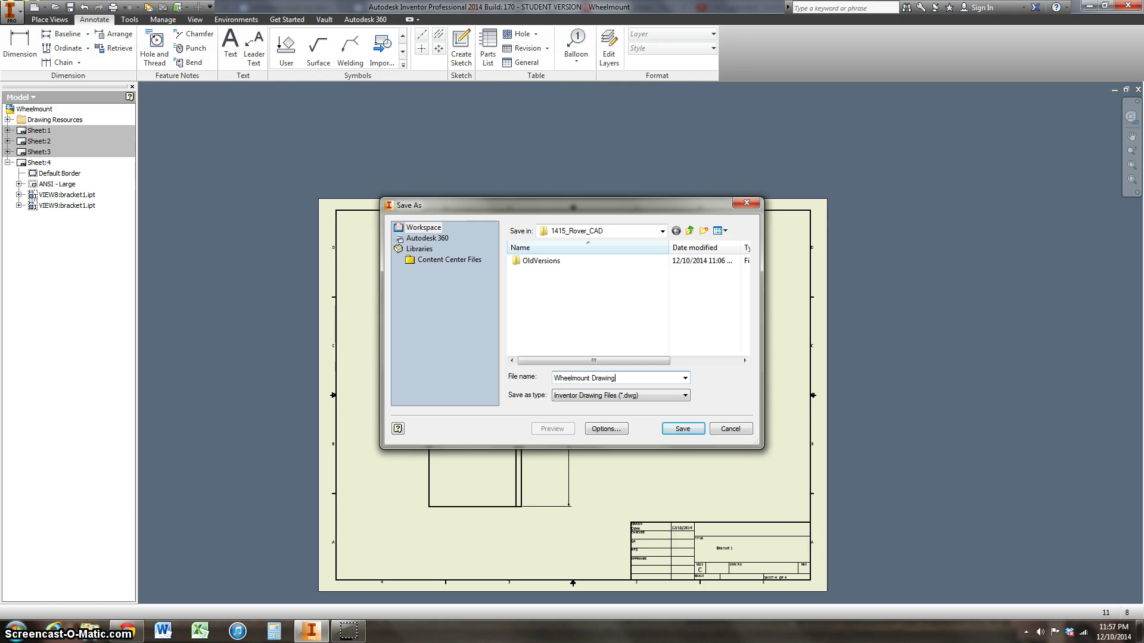
pyautogui.click(682, 431)
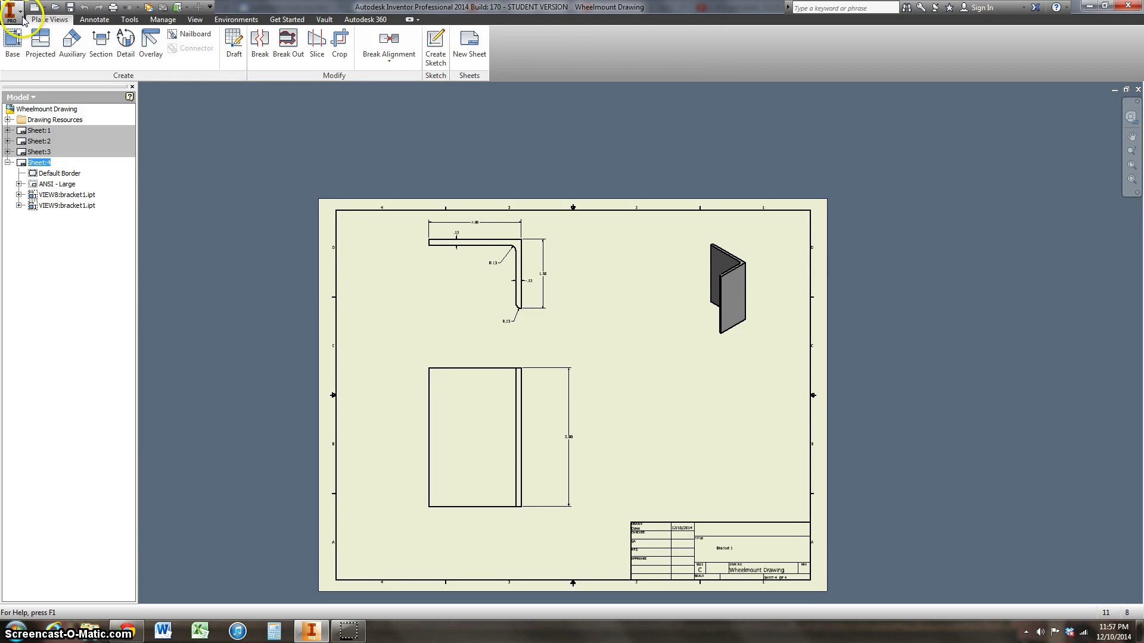
# Review the assembly sheet with its parts list, the side plate sheet and the top plate sheet, and return to Sheet:1.
pyautogui.doubleClick(46, 131)
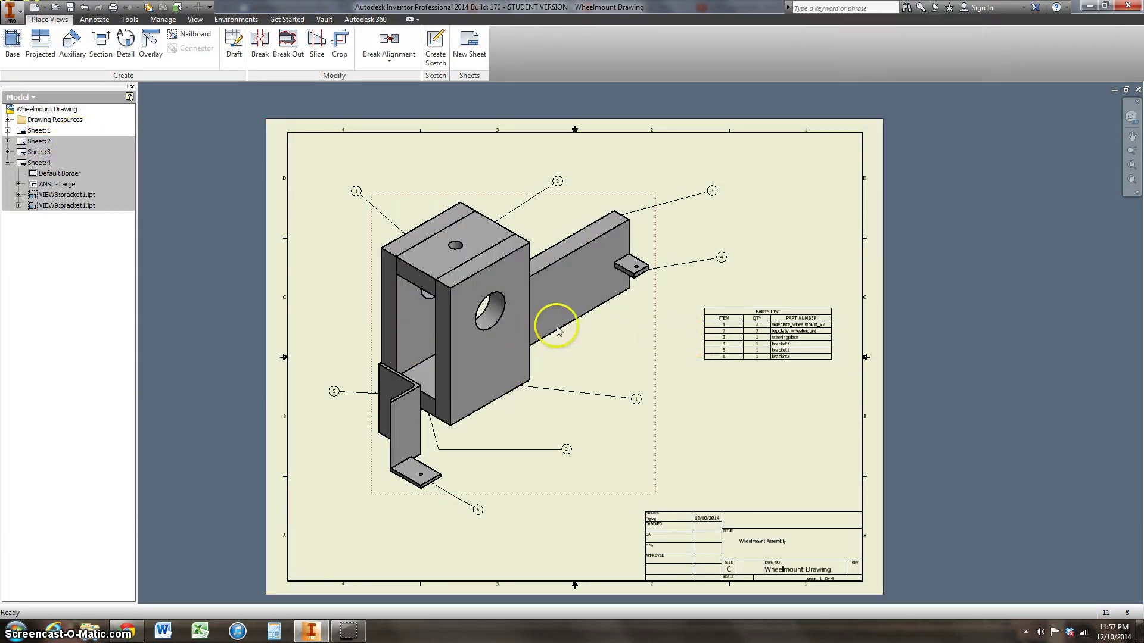
pyautogui.click(772, 339)
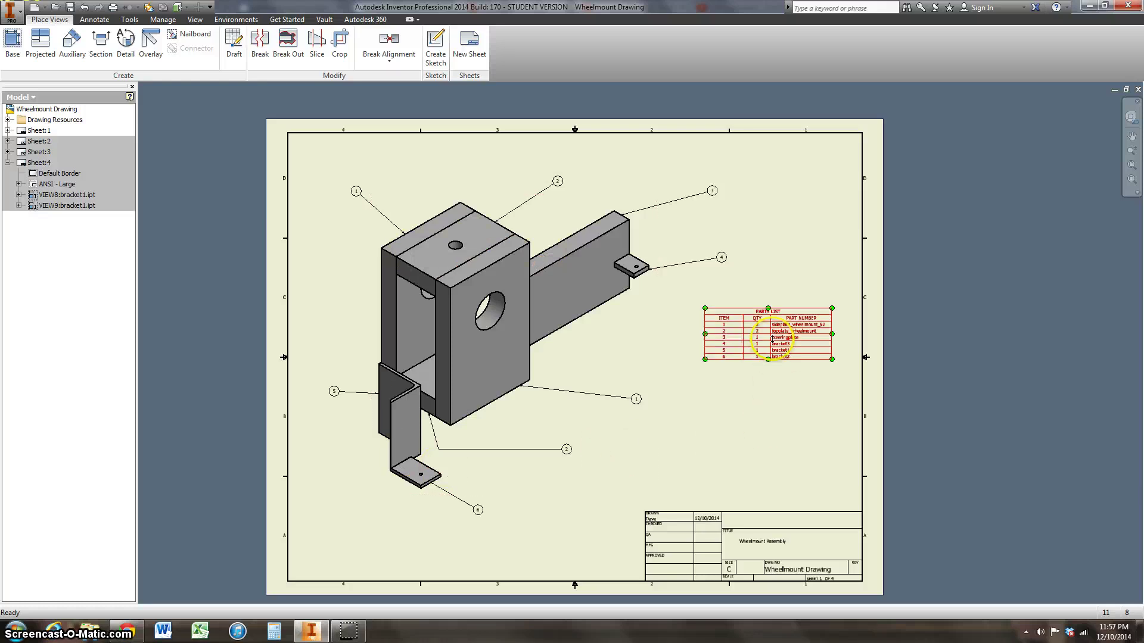
pyautogui.doubleClick(22, 144)
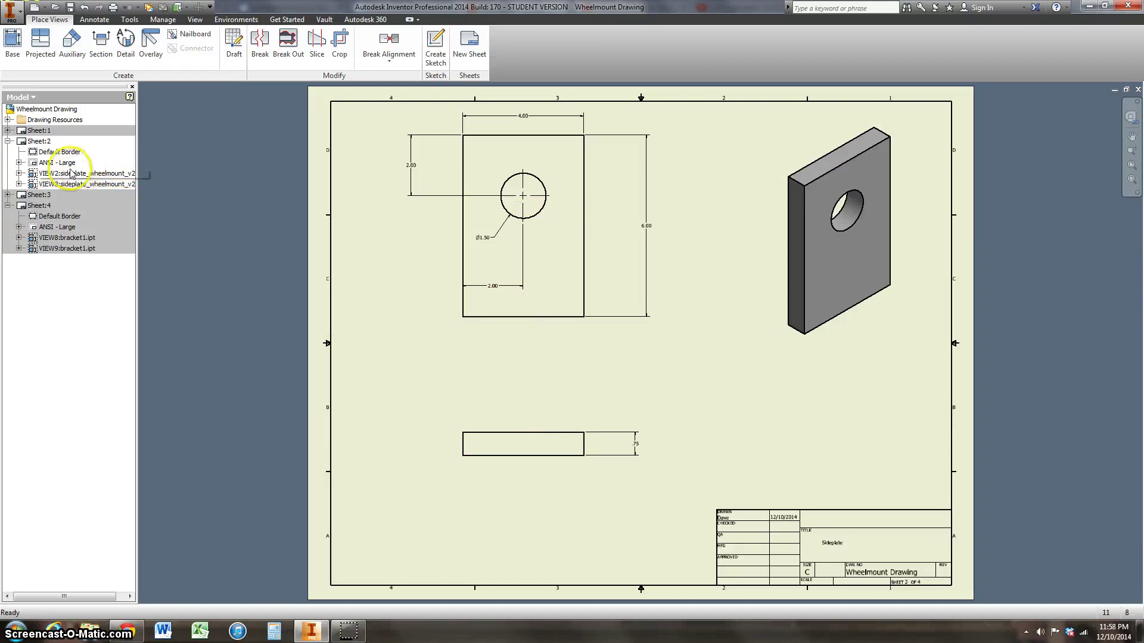
pyautogui.doubleClick(22, 197)
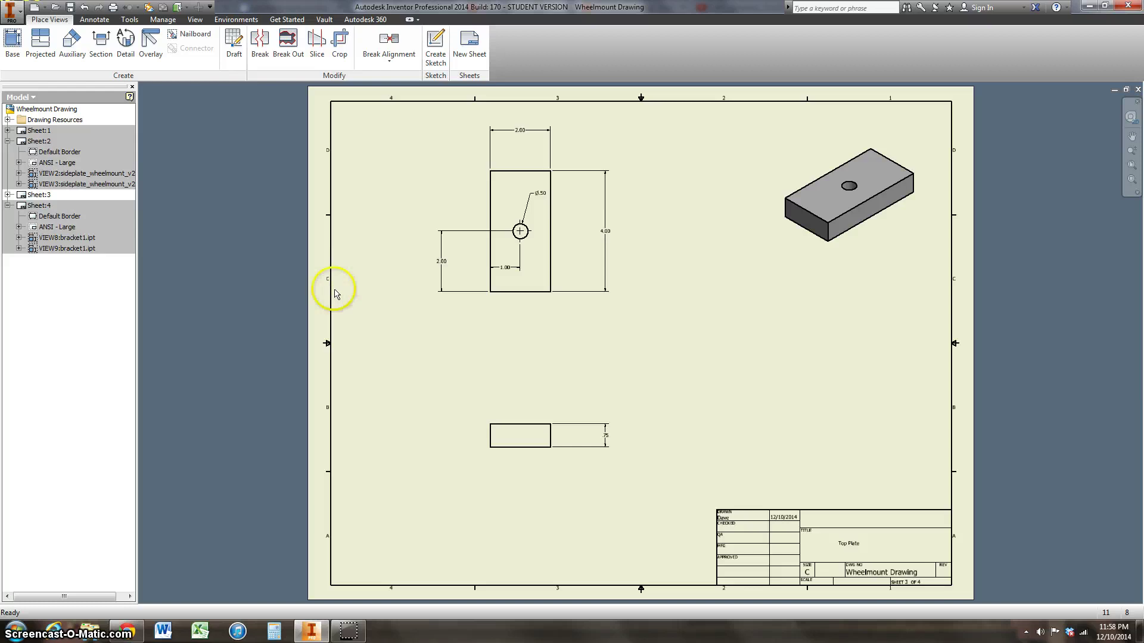
pyautogui.doubleClick(21, 131)
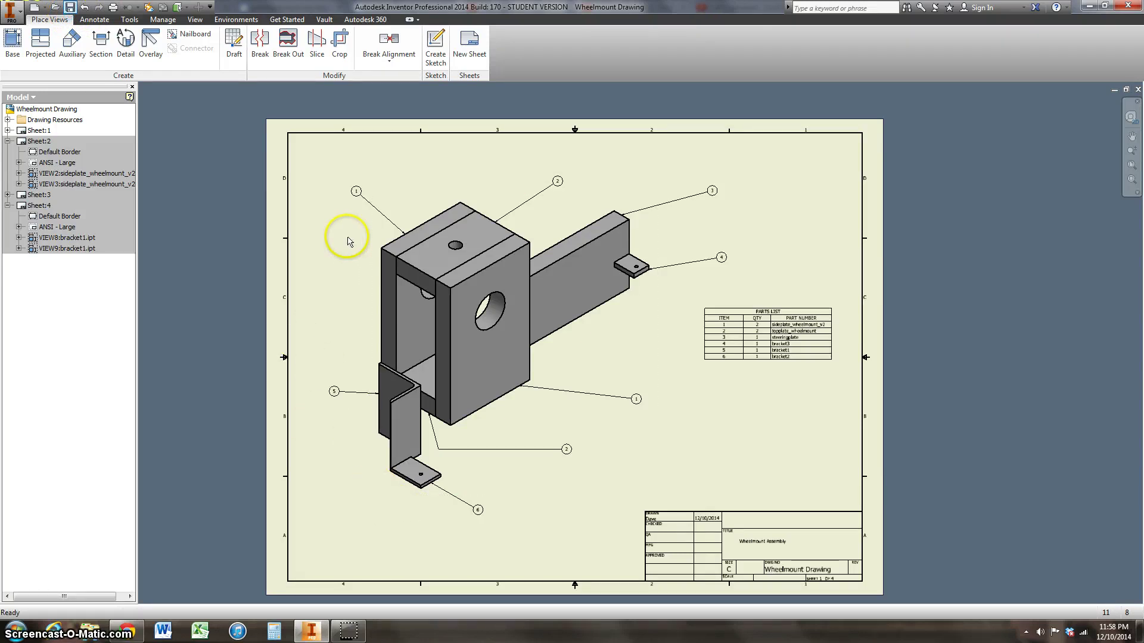
# Export the drawing as a PDF named "Wheelmount Drawing" with the default options, and close the exported PDF after checking it.
pyautogui.click(20, 14)
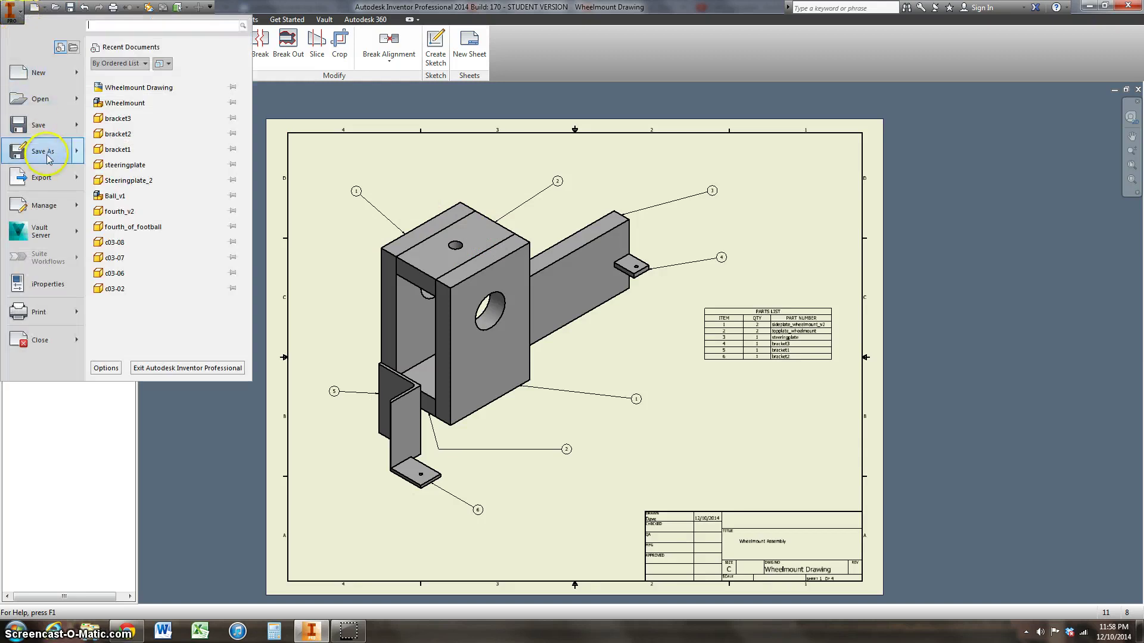
pyautogui.moveTo(49, 156)
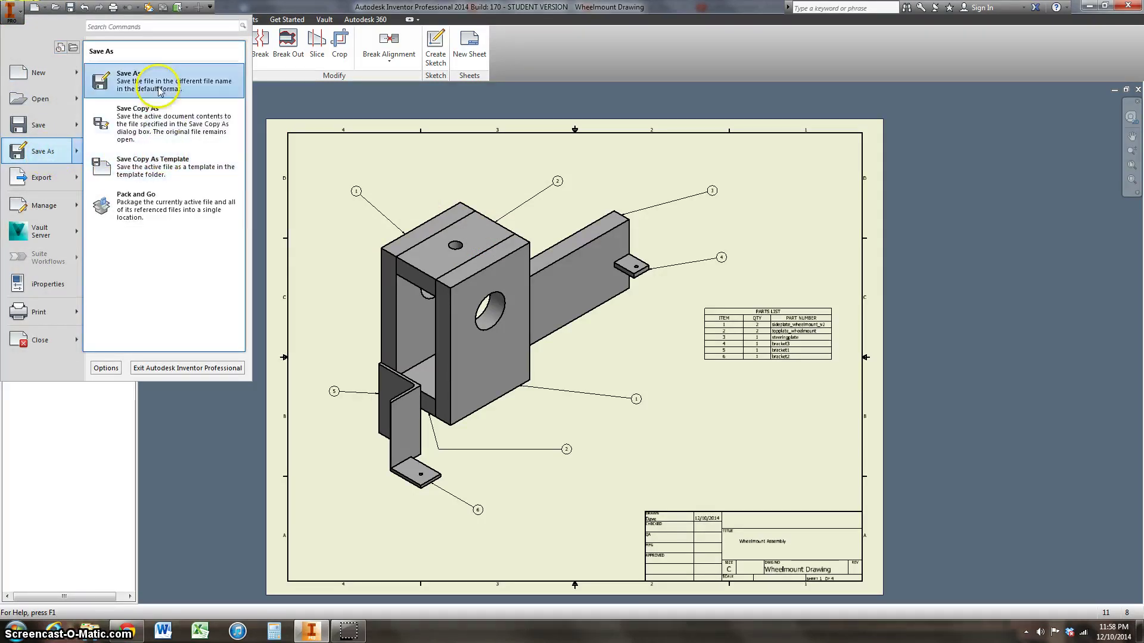
pyautogui.moveTo(59, 178)
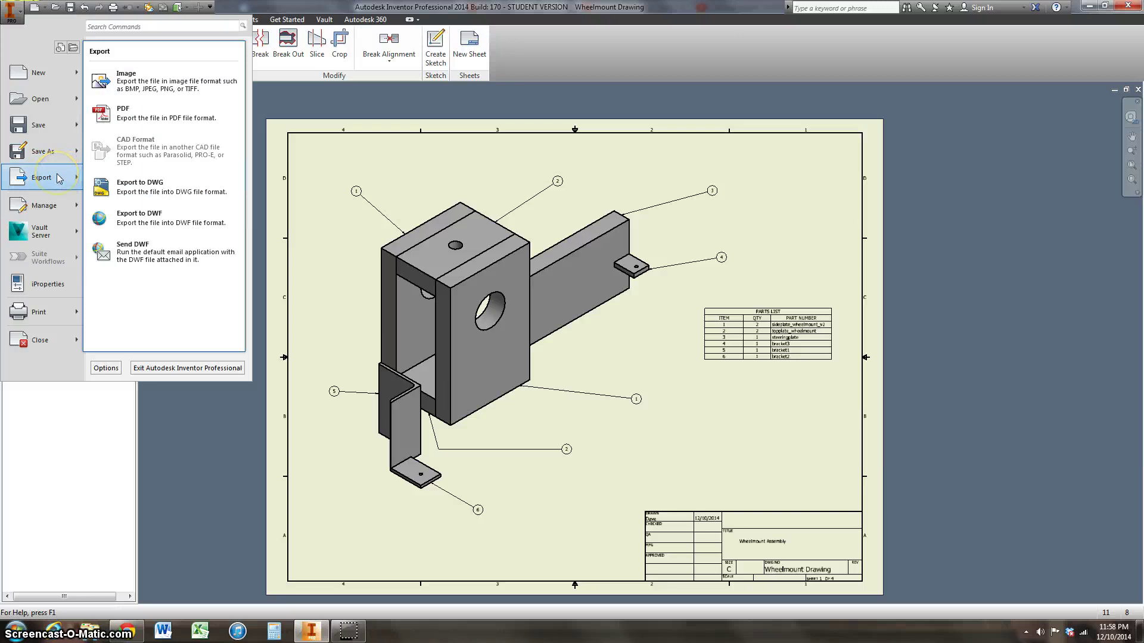
pyautogui.click(150, 122)
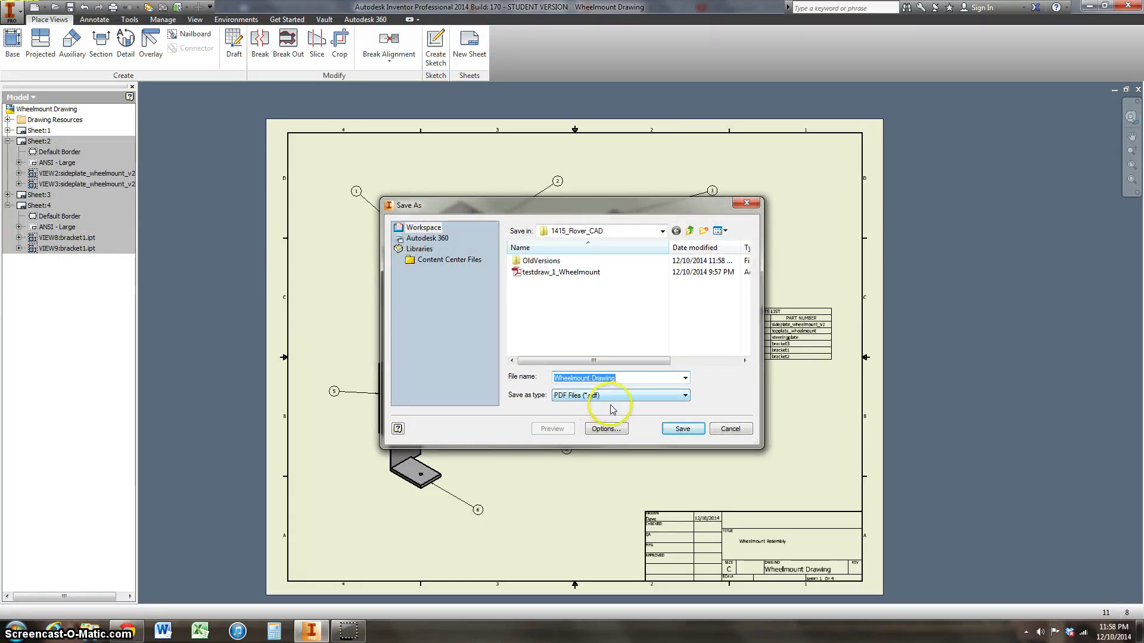
pyautogui.click(683, 429)
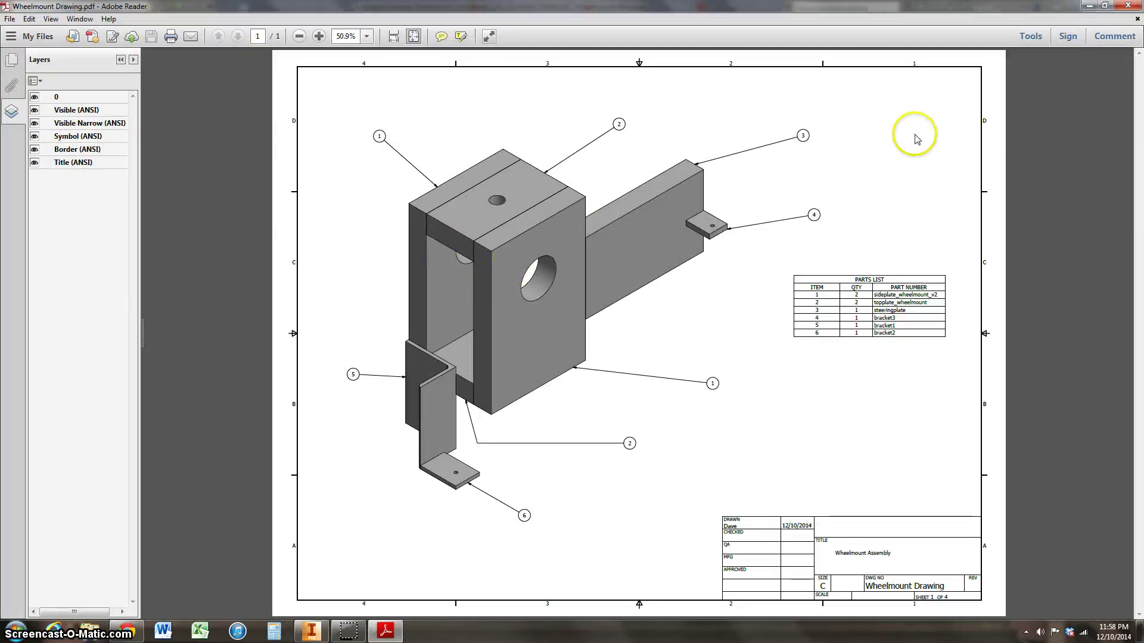
pyautogui.click(1126, 6)
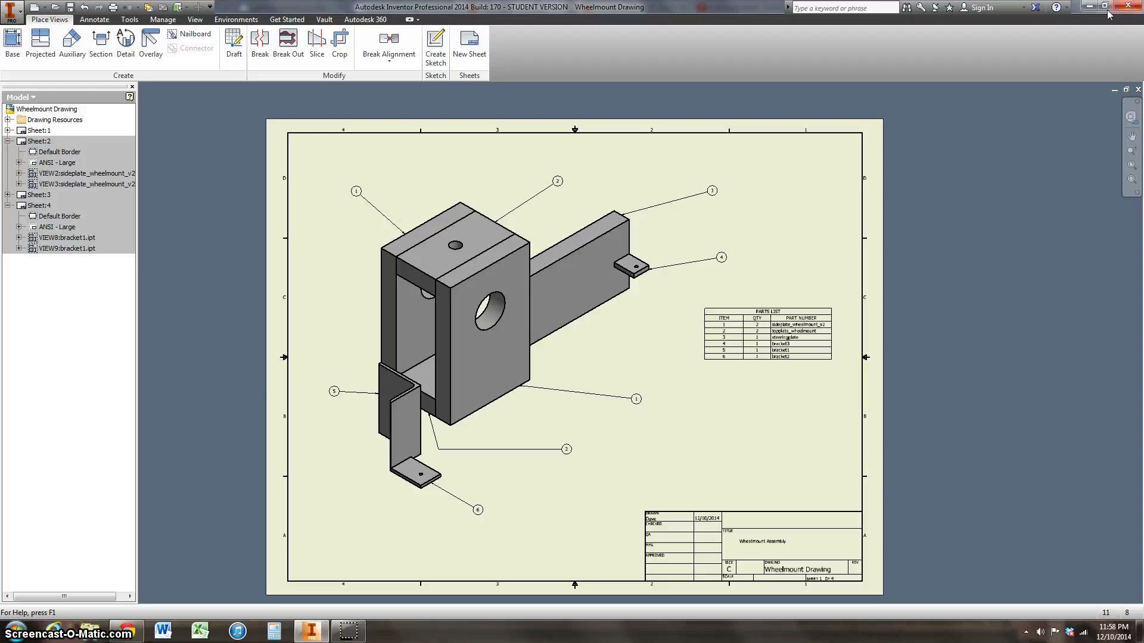
# Export the drawing to PDF with the print range set to all sheets, replacing the existing Wheelmount Drawing.pdf.
pyautogui.click(17, 13)
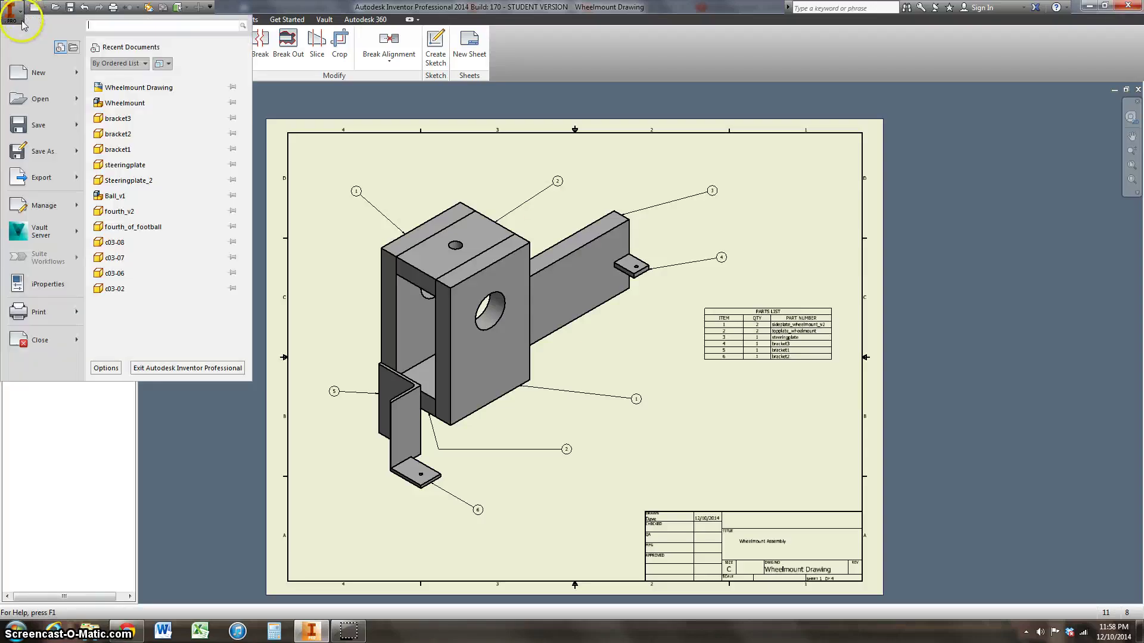
pyautogui.click(61, 182)
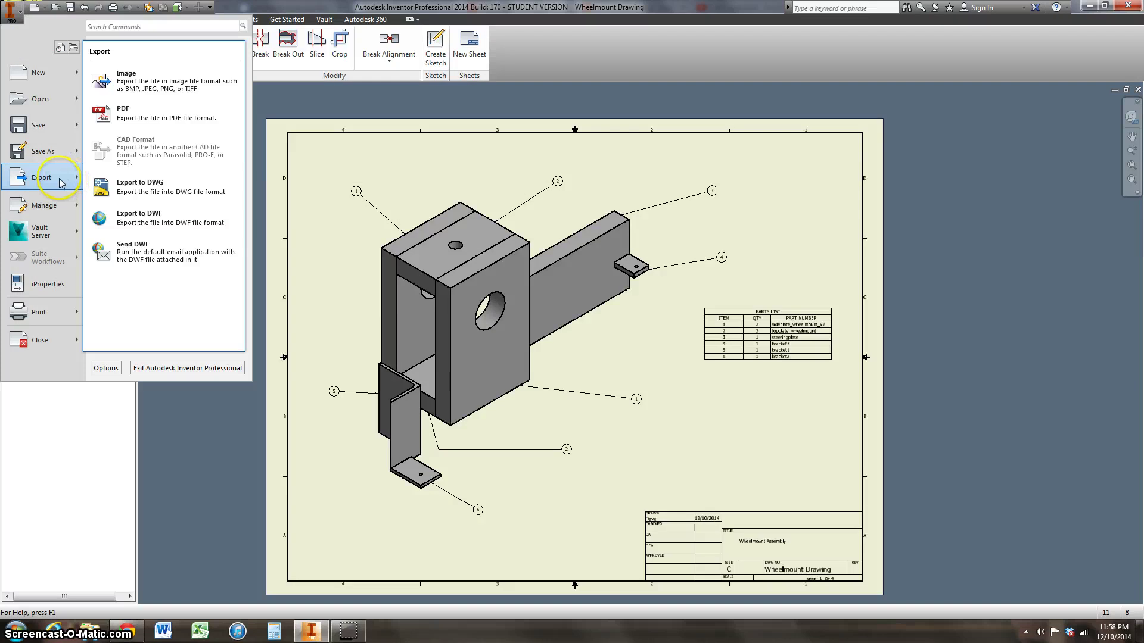
pyautogui.click(119, 113)
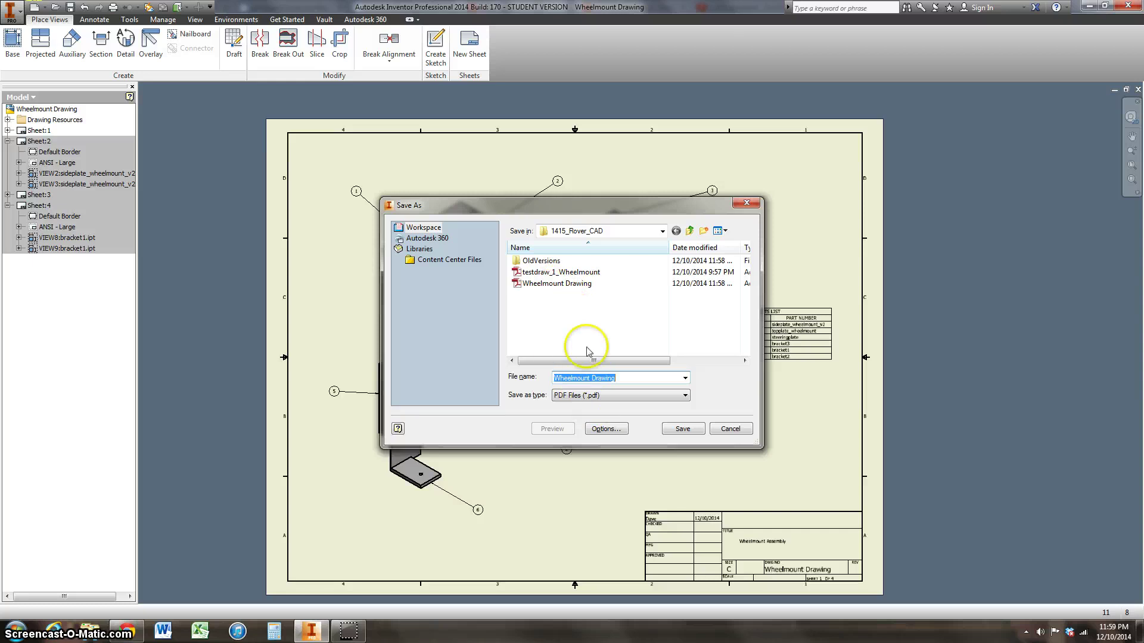
pyautogui.click(608, 435)
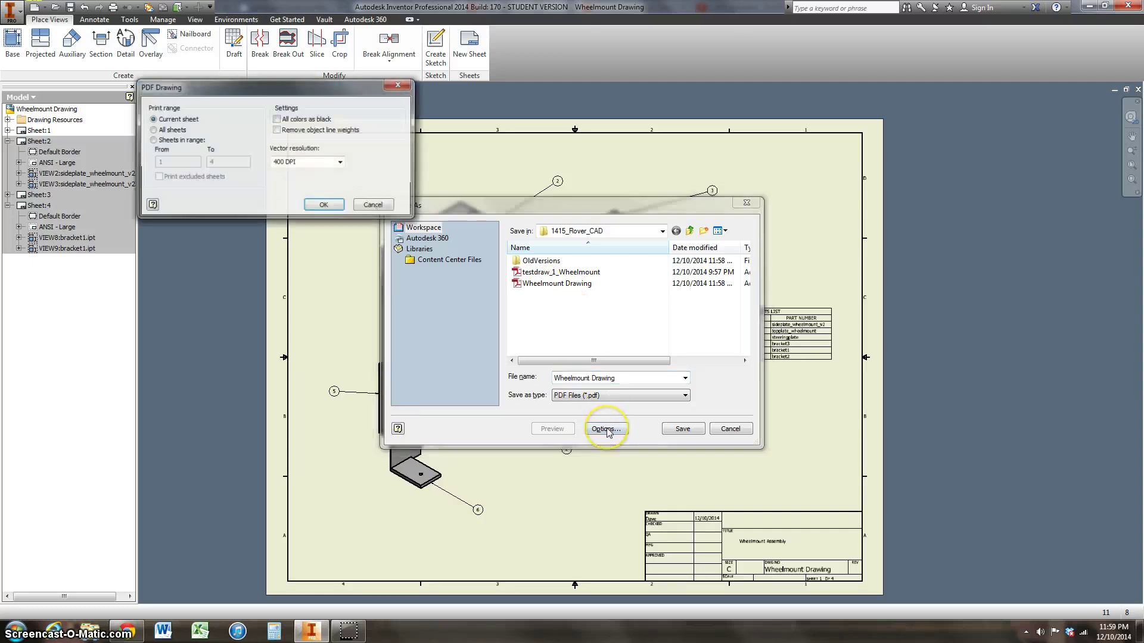
pyautogui.click(153, 130)
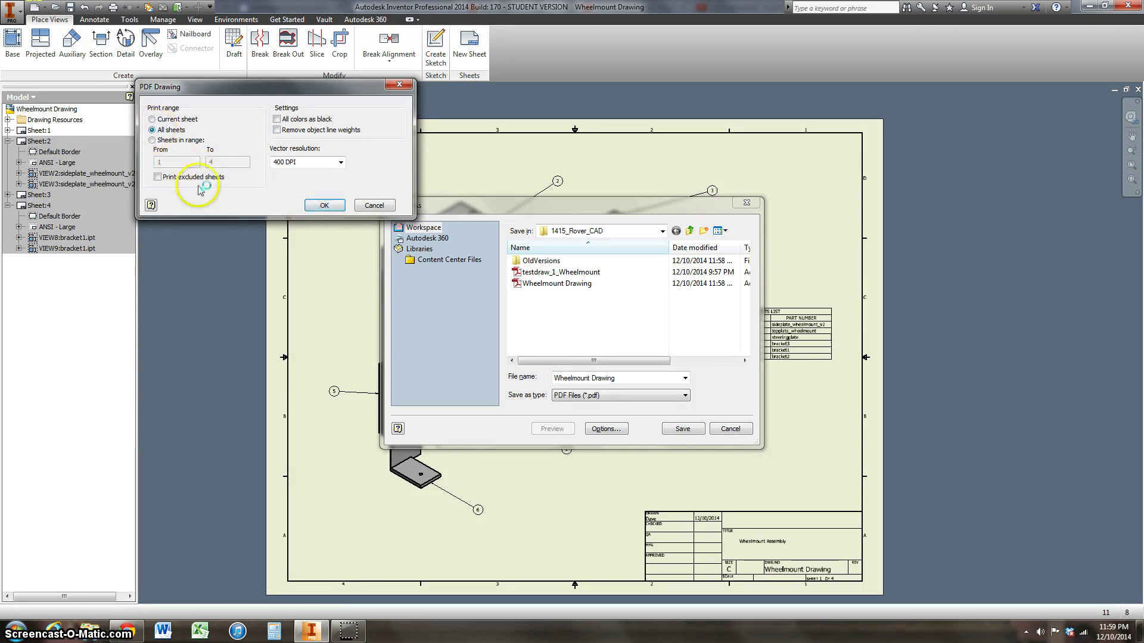
pyautogui.click(326, 205)
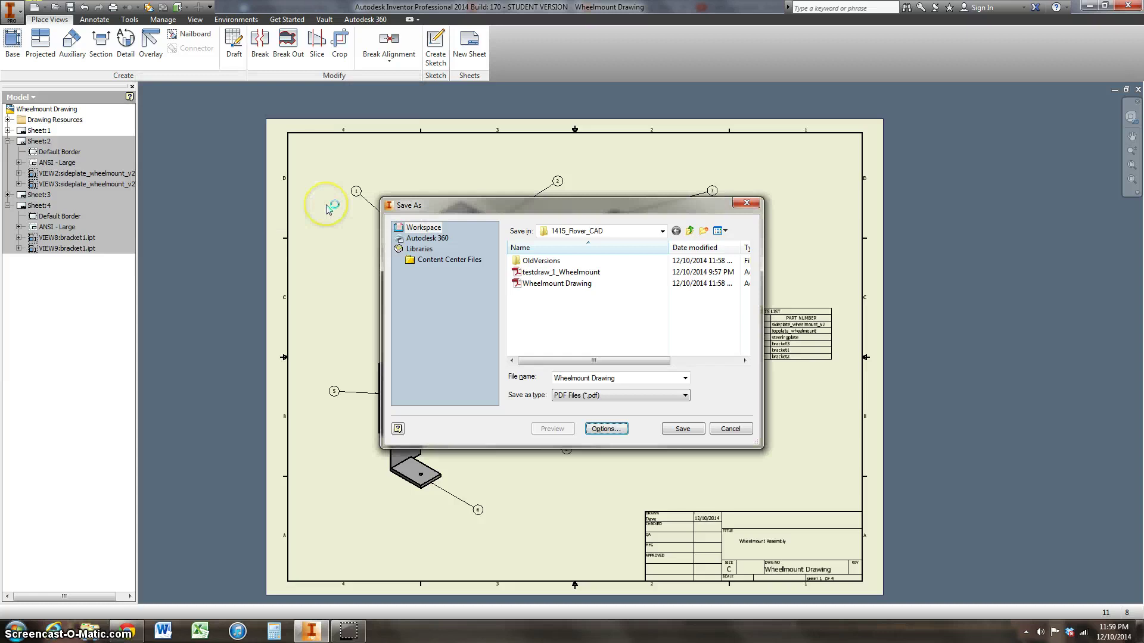
pyautogui.click(553, 286)
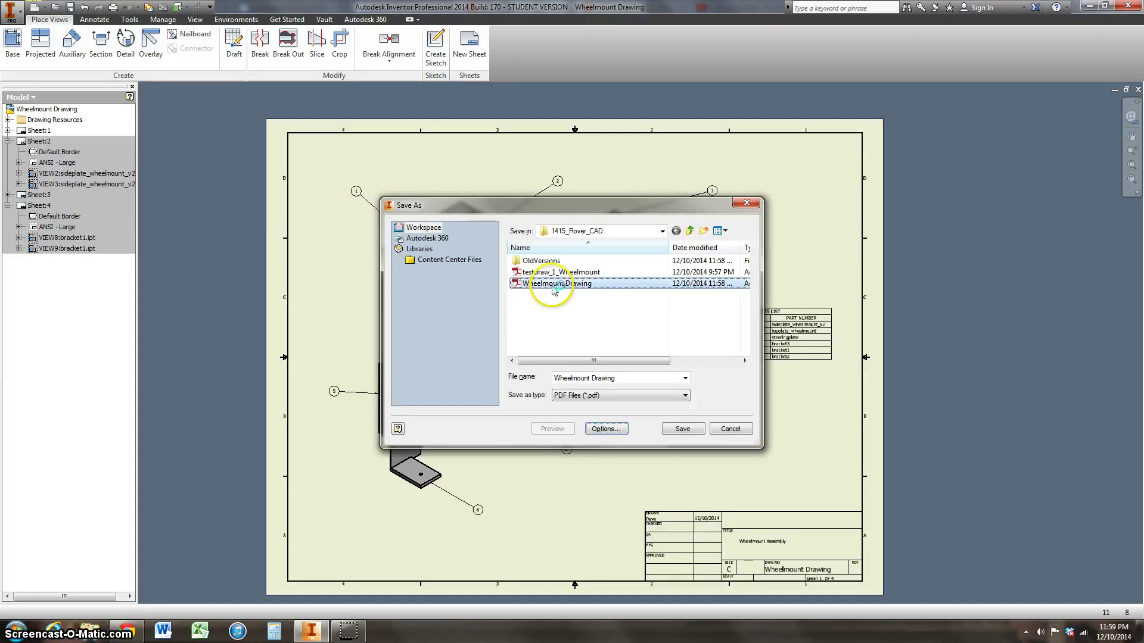
pyautogui.click(683, 429)
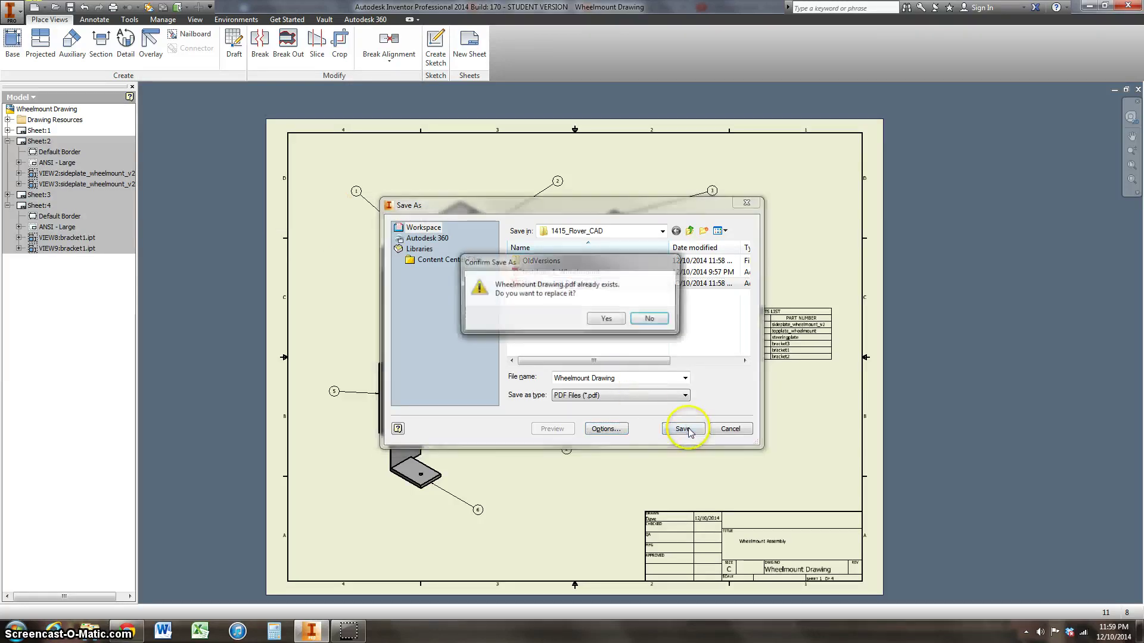
pyautogui.click(599, 319)
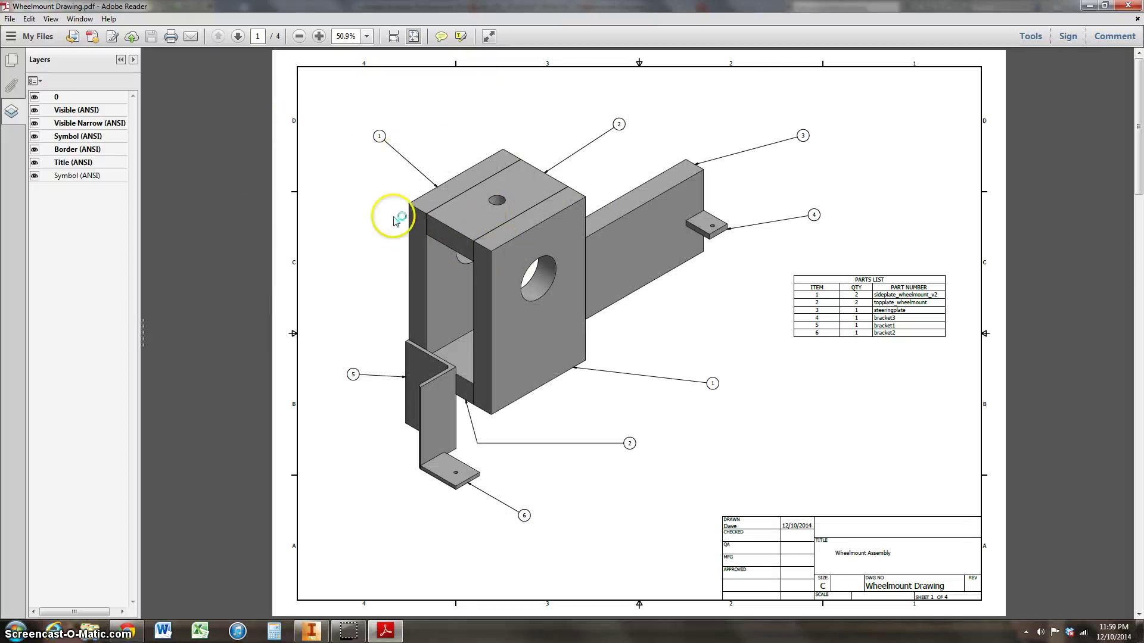
# Page through all sheets of the exported PDF to check them, and return to the assembly page.
pyautogui.click(238, 37)
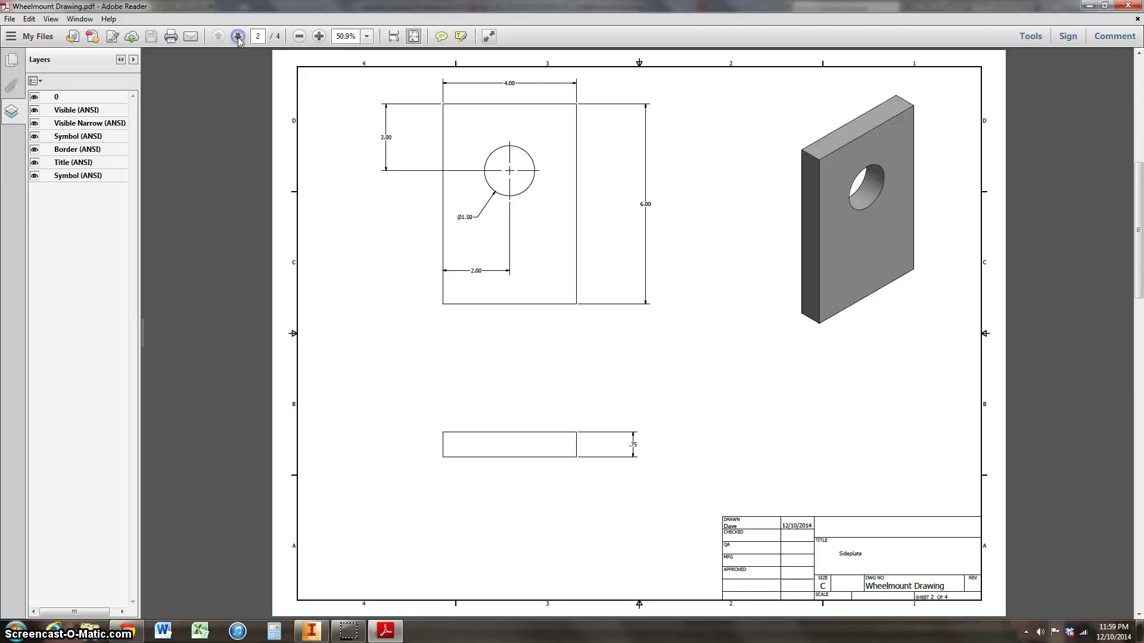
pyautogui.click(239, 37)
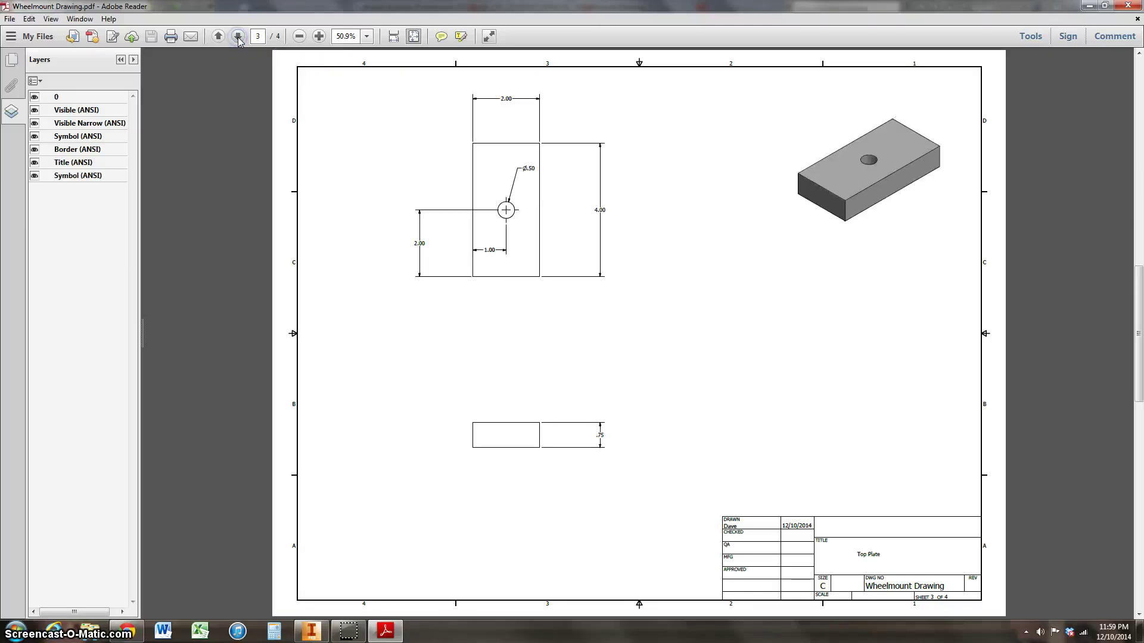
pyautogui.click(238, 37)
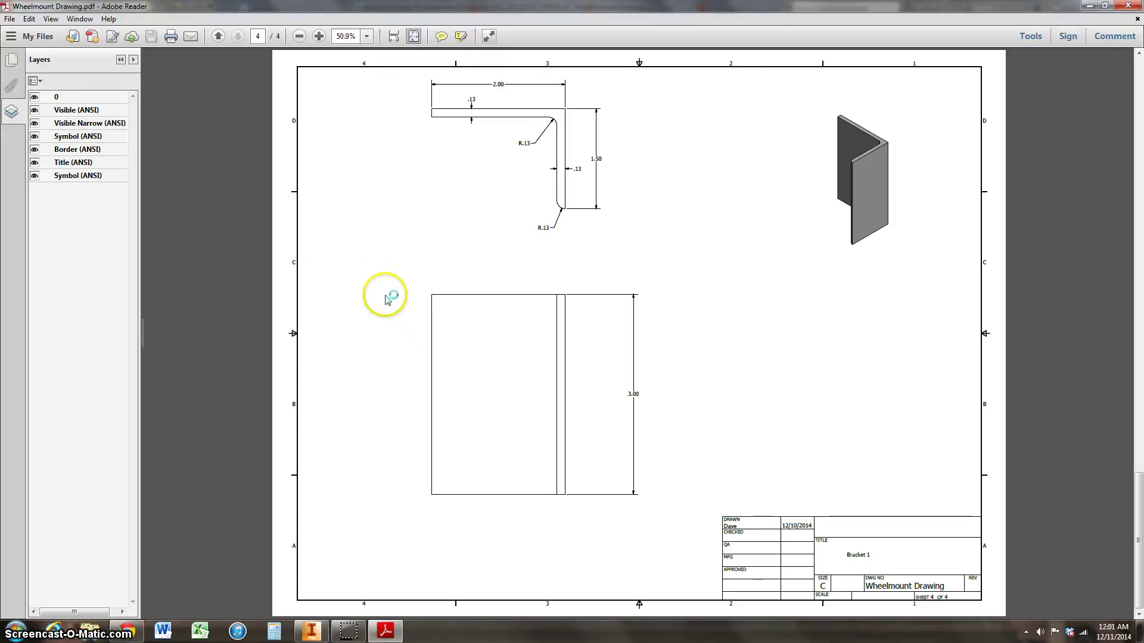
pyautogui.click(218, 38)
pyautogui.click(219, 37)
pyautogui.click(219, 37)
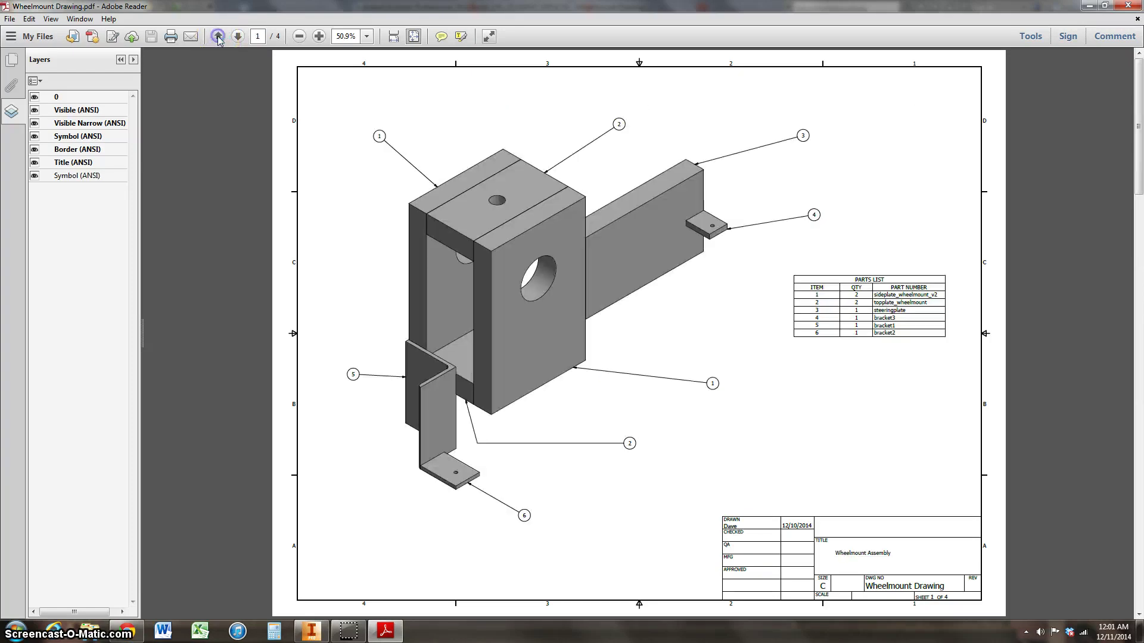